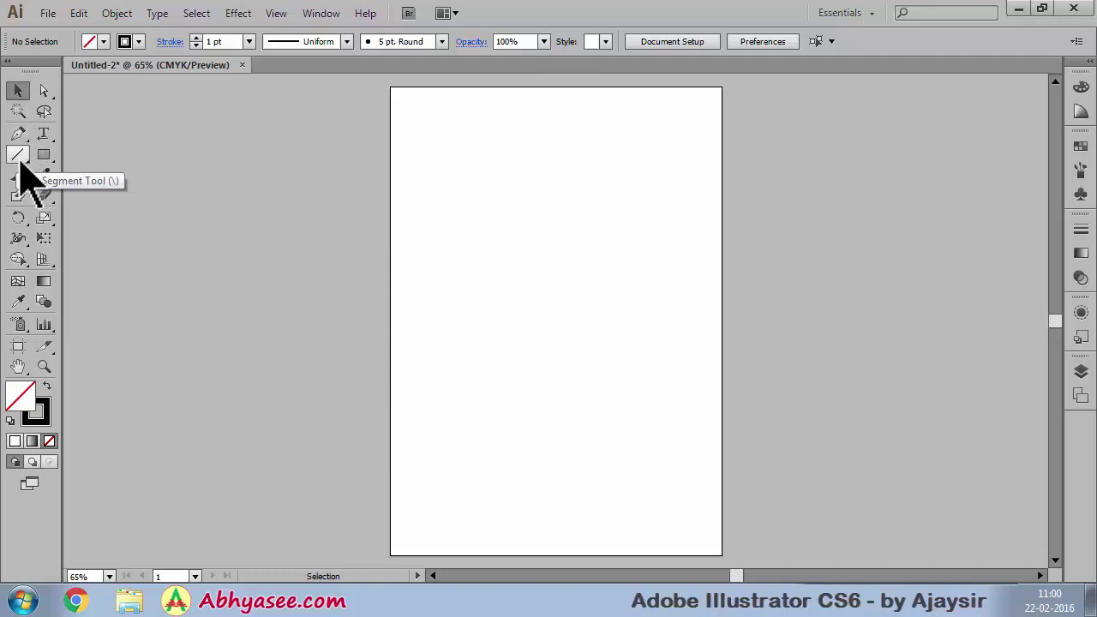
- Draw a slightly sloping line near the page's top, a horizontal line below it, and two horizontal lines outward from their centres
click(18, 156)
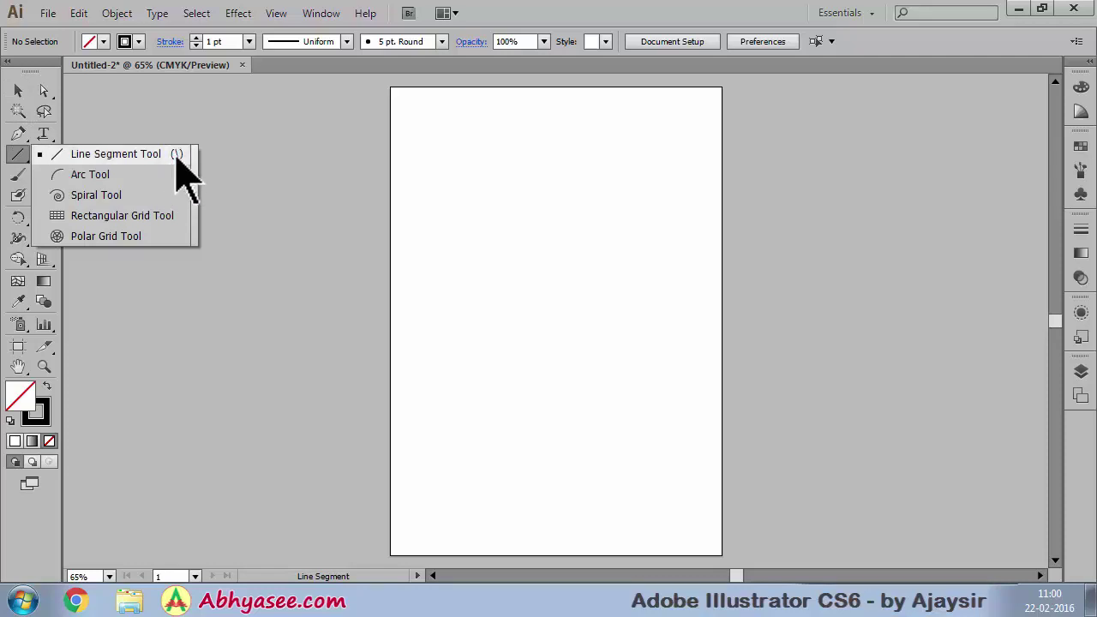
click(88, 155)
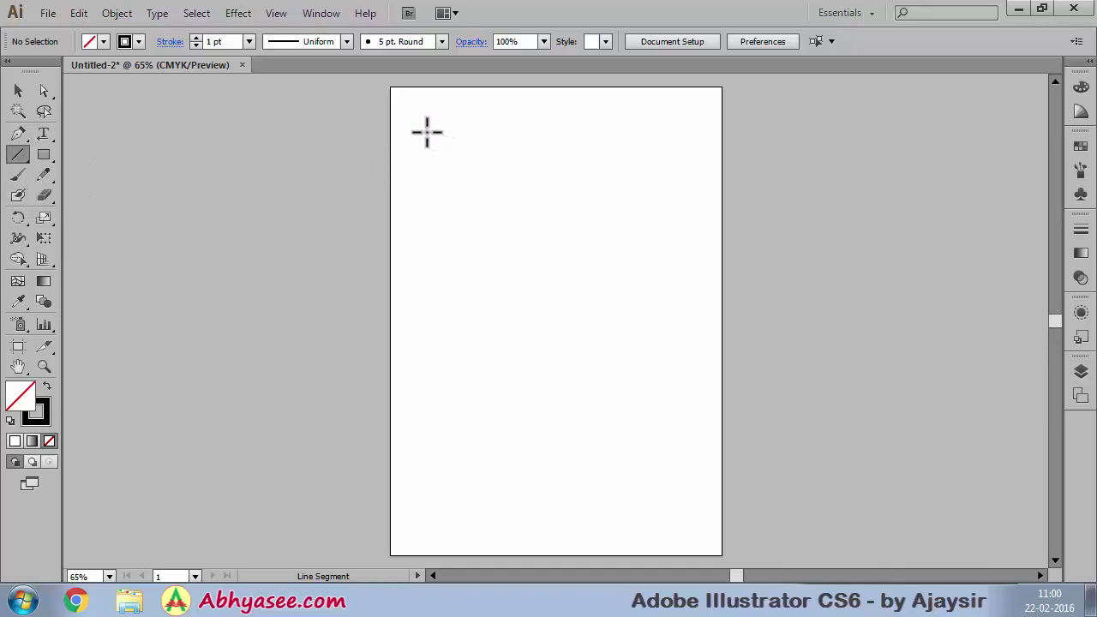
drag(427, 131, 598, 140)
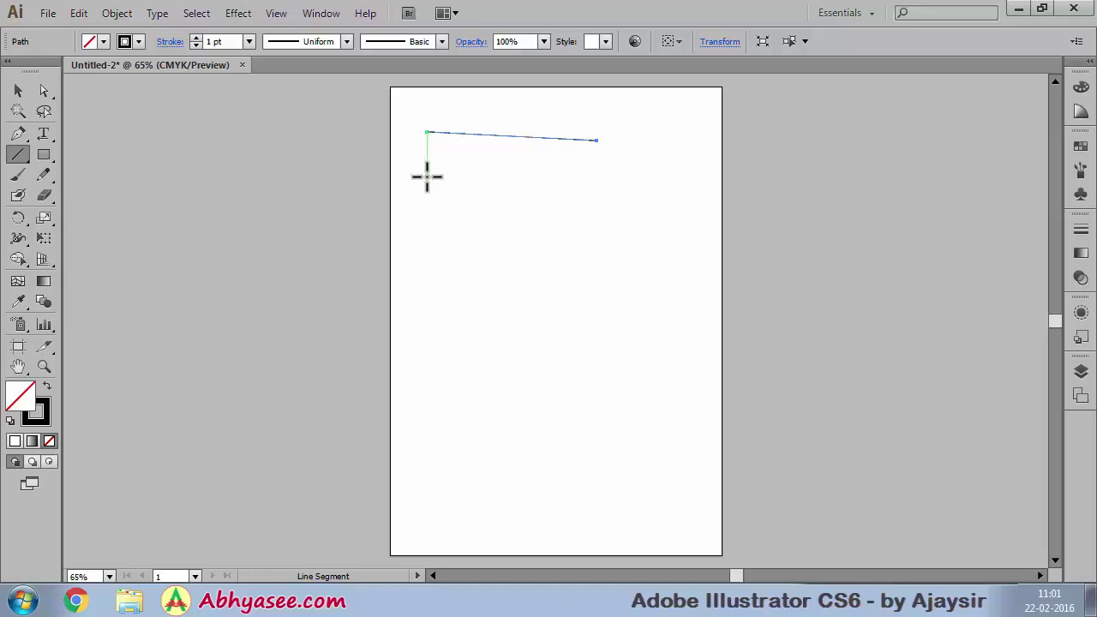
drag(427, 177, 489, 171)
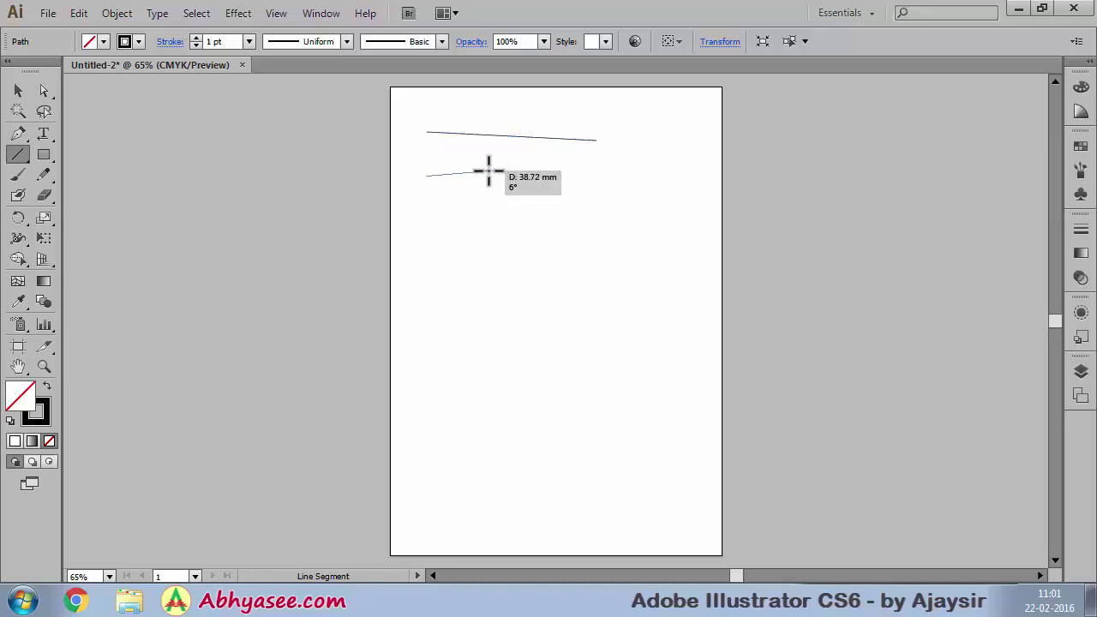
drag(488, 171, 594, 181)
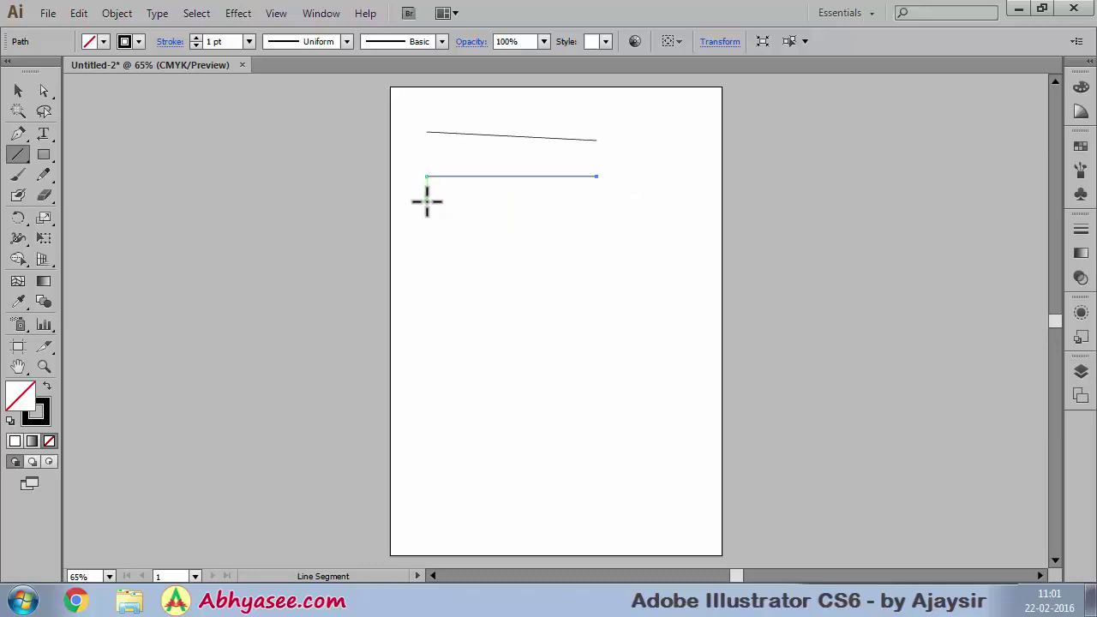
drag(427, 202, 495, 202)
drag(427, 235, 524, 238)
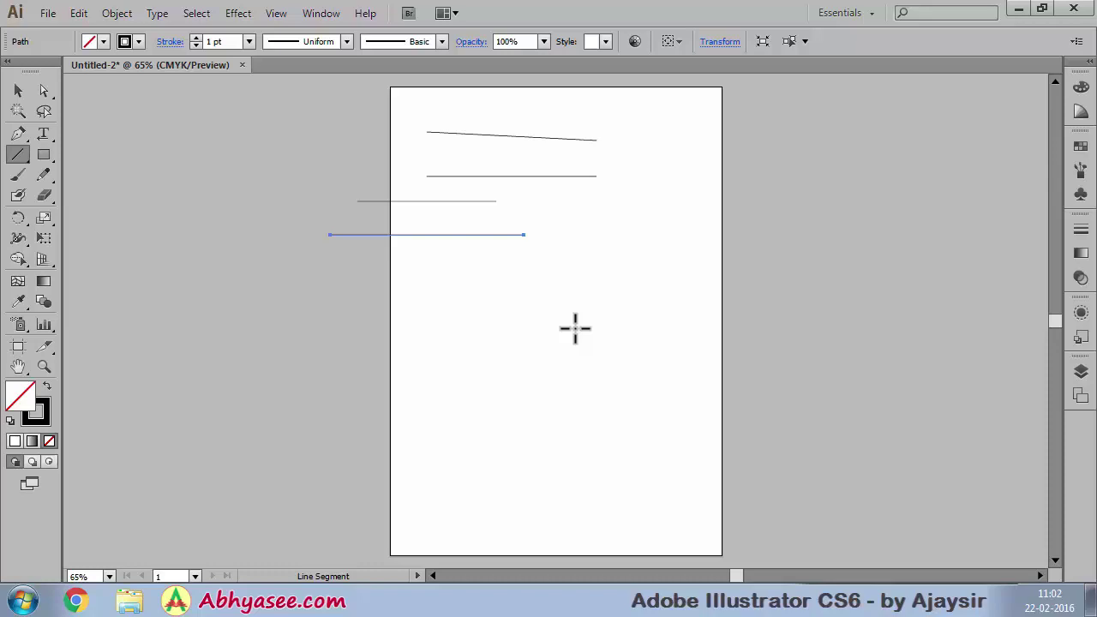
- Draw a rectangle, a square and a rectangle outward from its centre, arranged downward below the horizontal lines
click(44, 155)
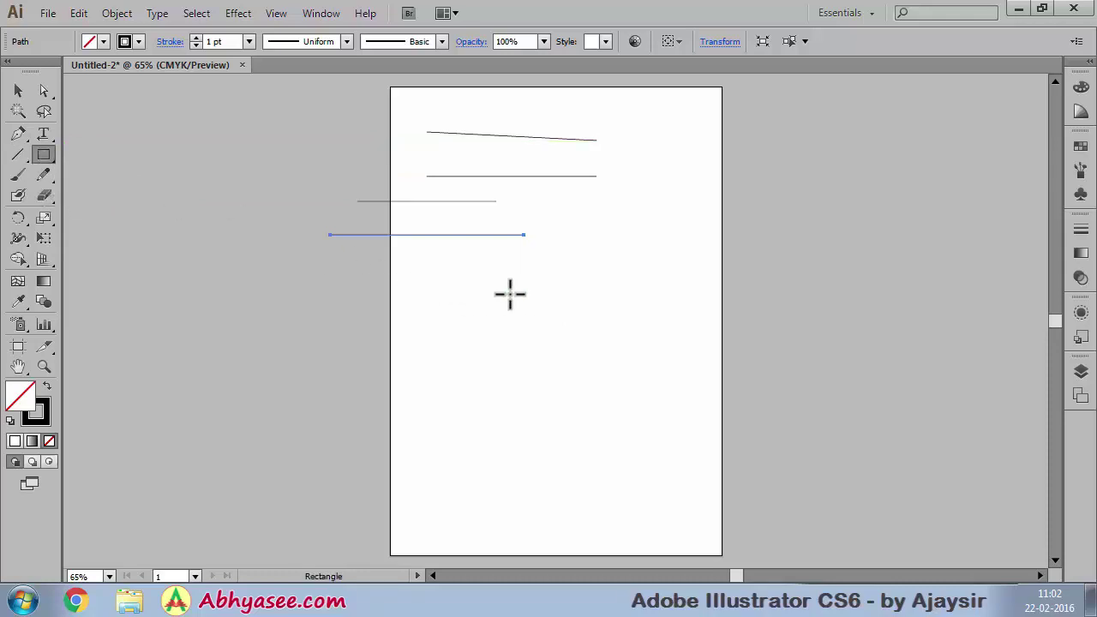
drag(463, 276, 531, 316)
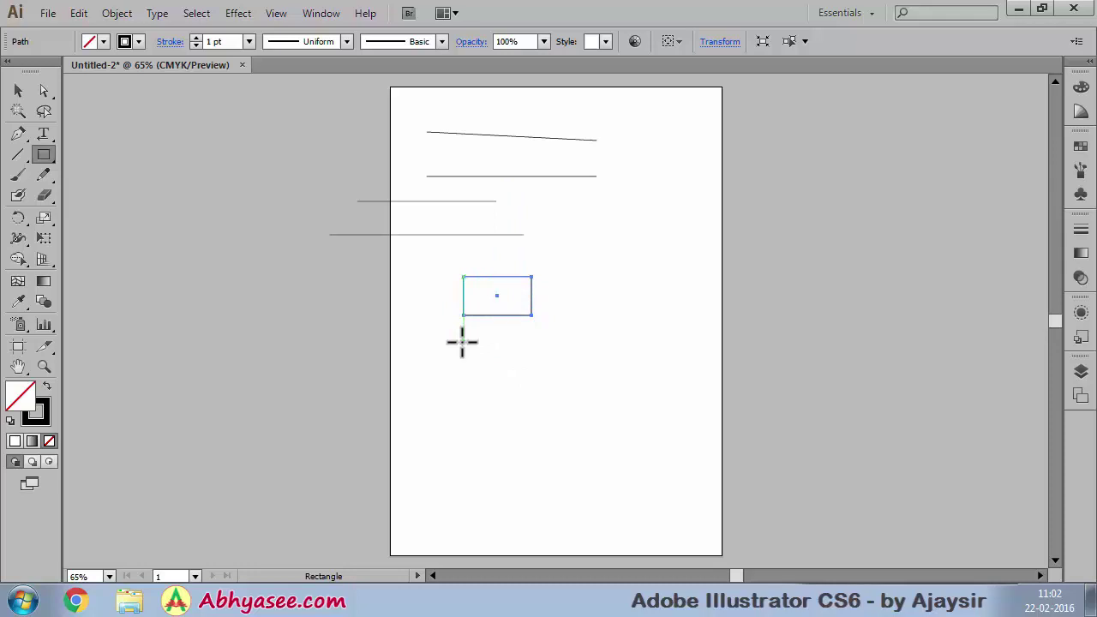
drag(463, 341, 524, 401)
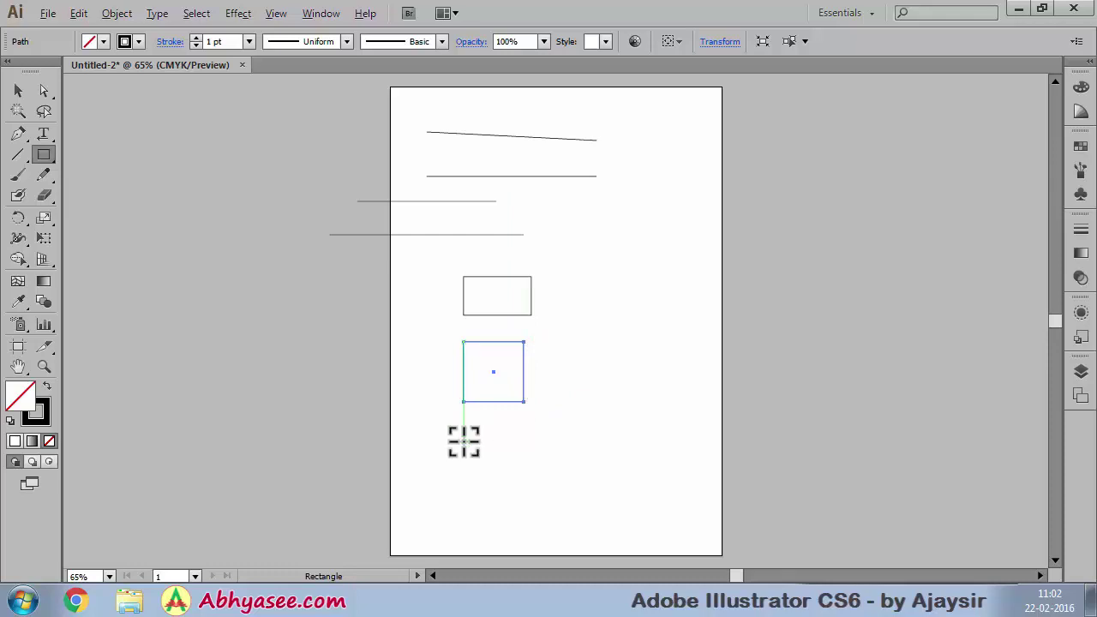
drag(464, 442, 482, 460)
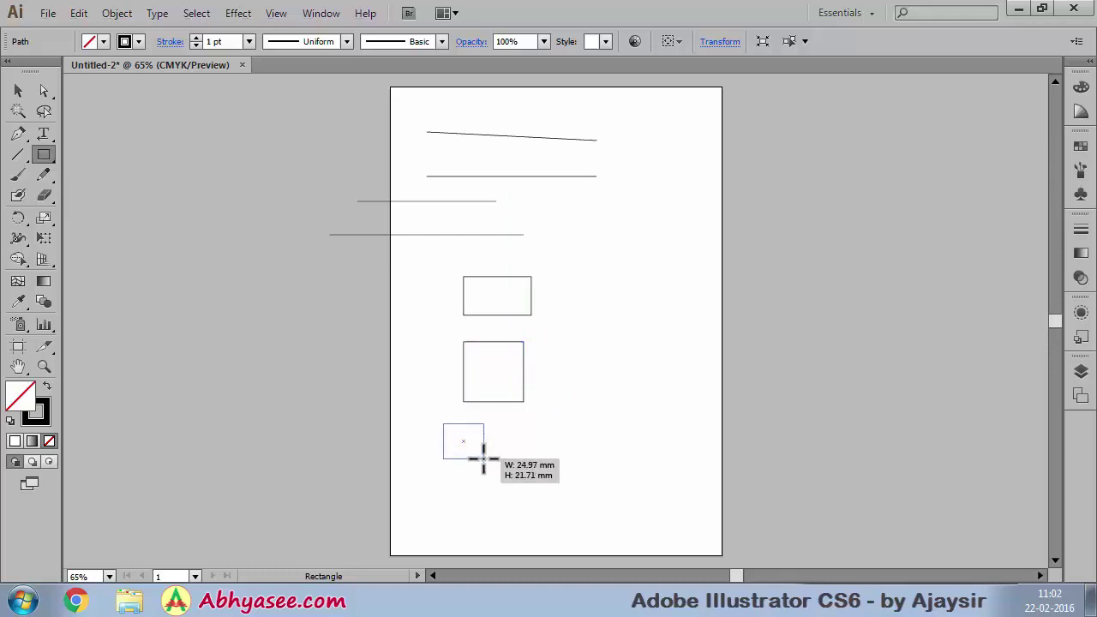
drag(483, 460, 492, 468)
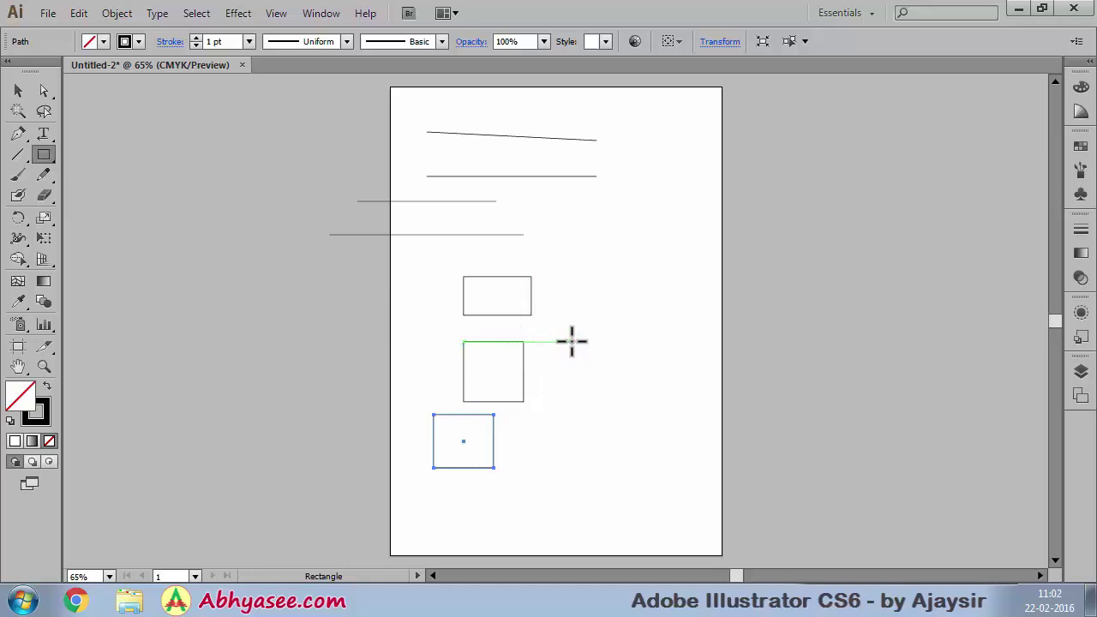
- Draw a square beside the middle square, plus a smaller rectangle centred on the new square's upper-left corner
drag(572, 341, 614, 400)
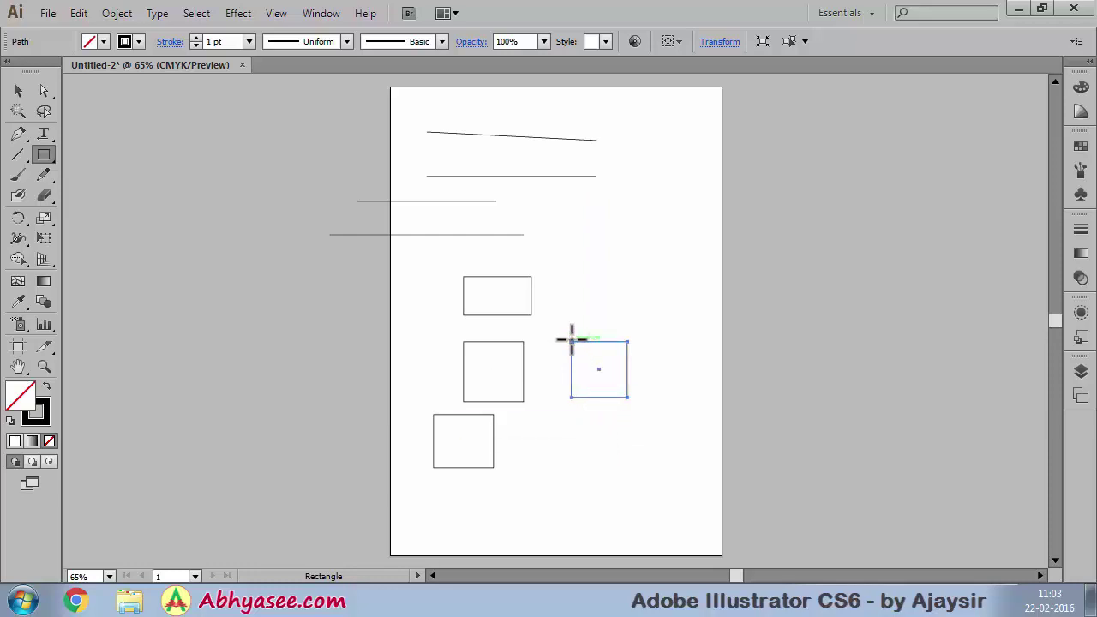
drag(572, 340, 598, 362)
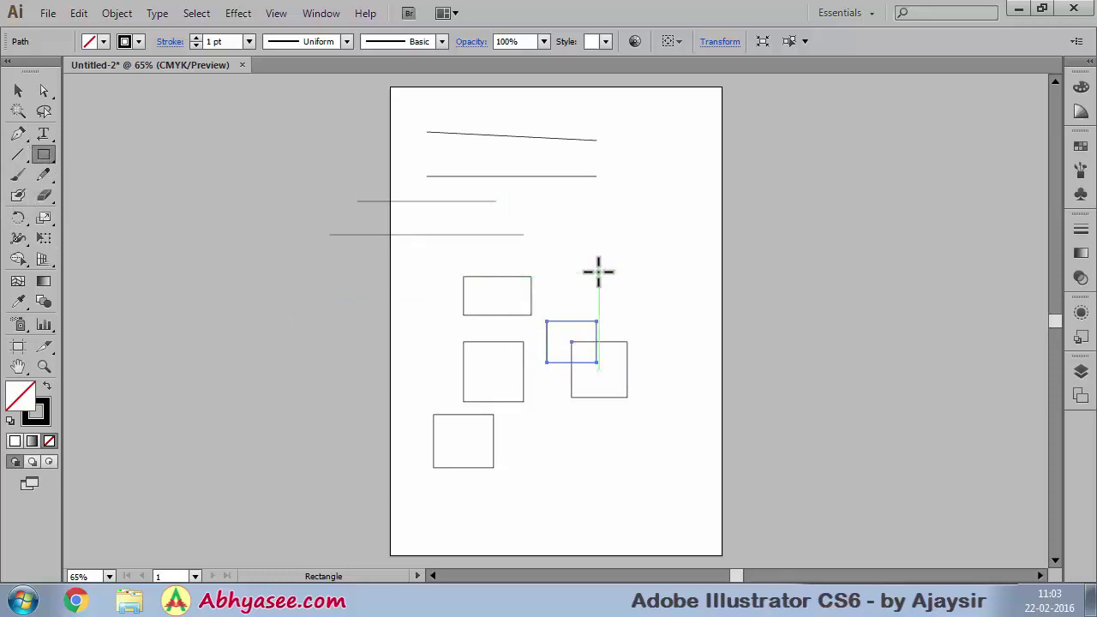
- Rotate the small overlapping rectangle slightly counterclockwise by temporarily switching from the Rectangle tool to the Selection tool
click(19, 92)
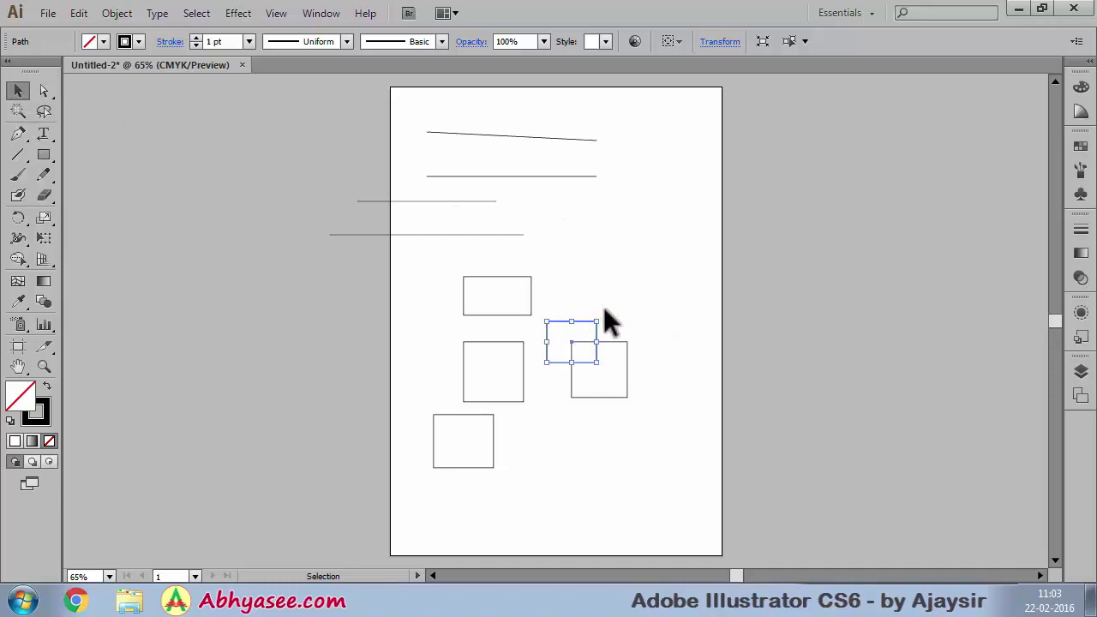
click(43, 156)
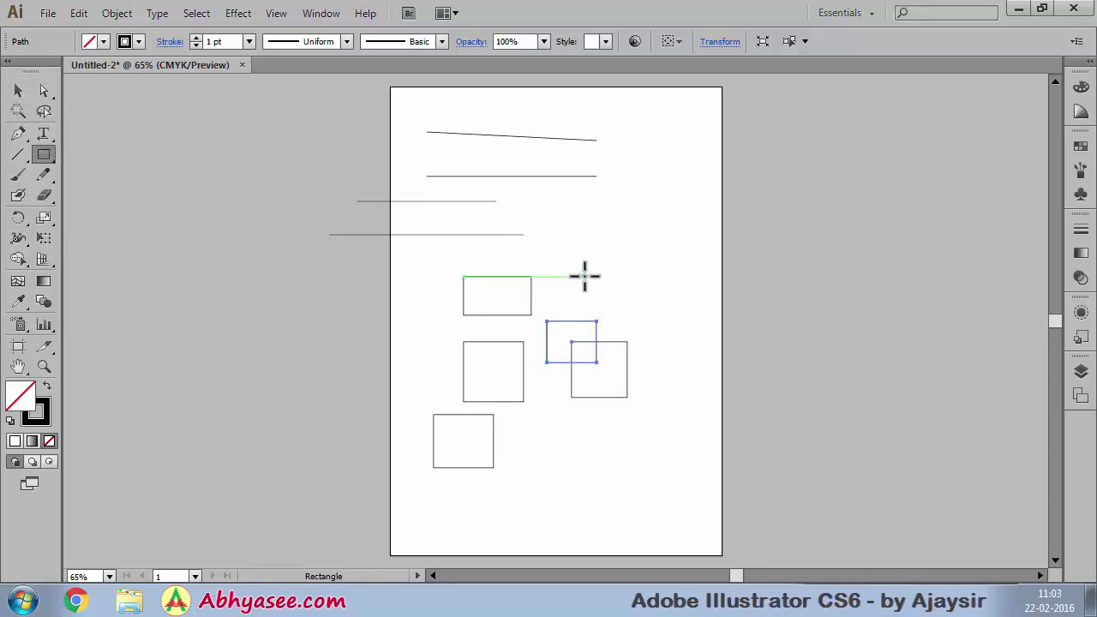
key(ctrl)
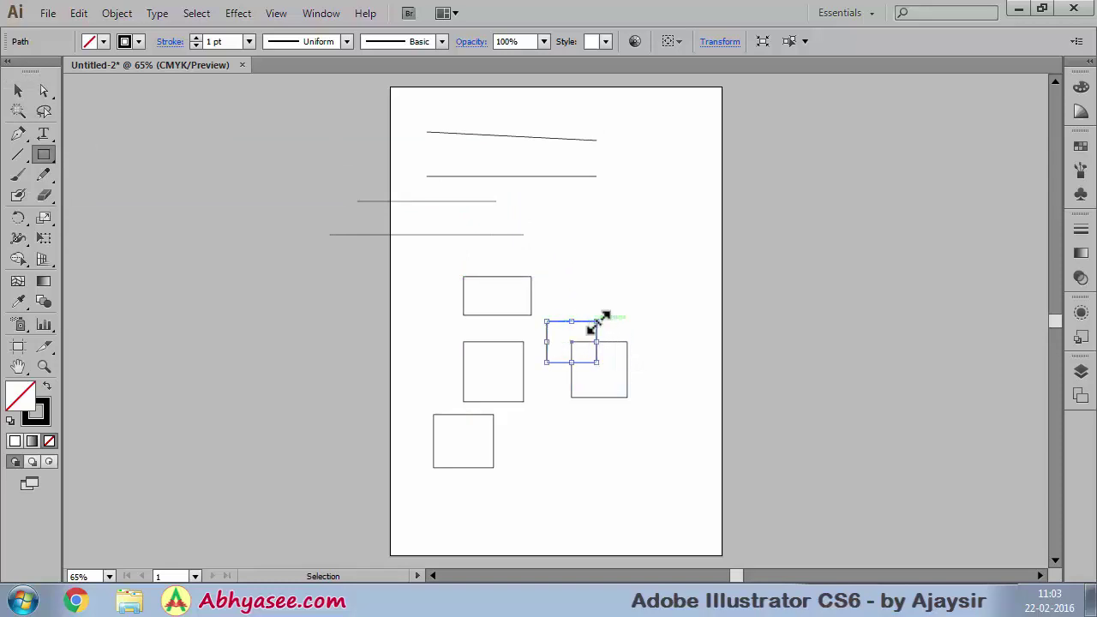
drag(603, 315, 591, 298)
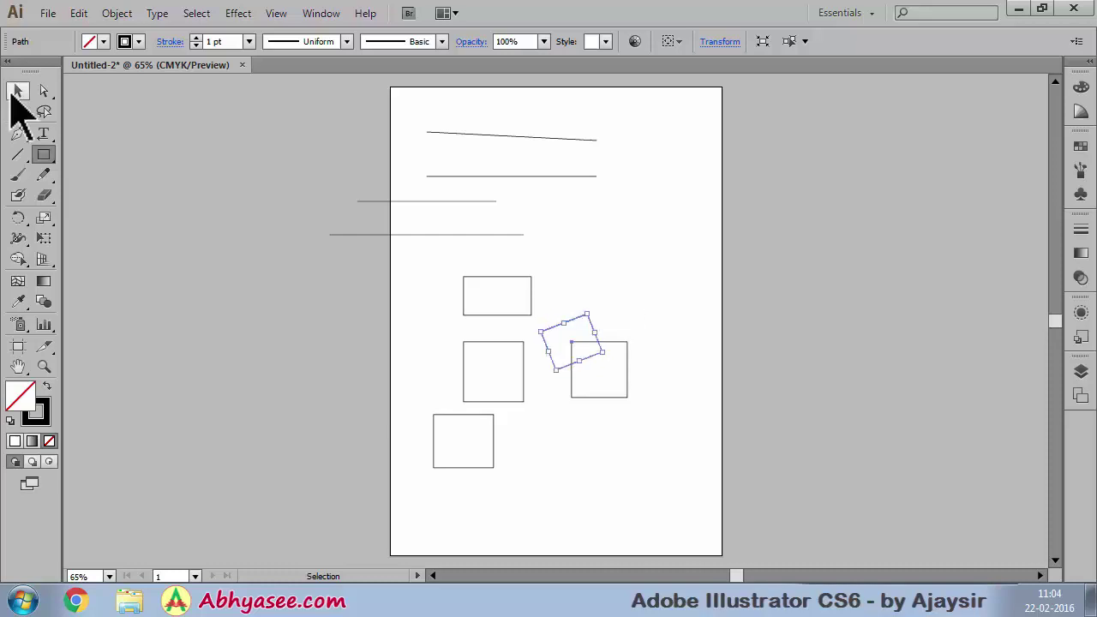
click(18, 91)
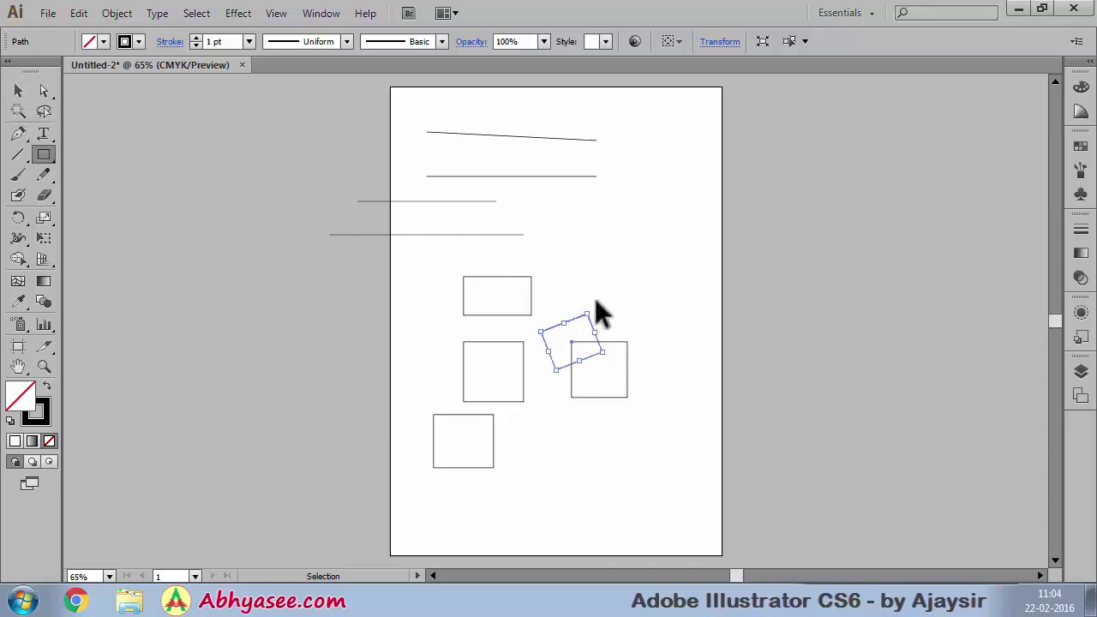
key(ctrl)
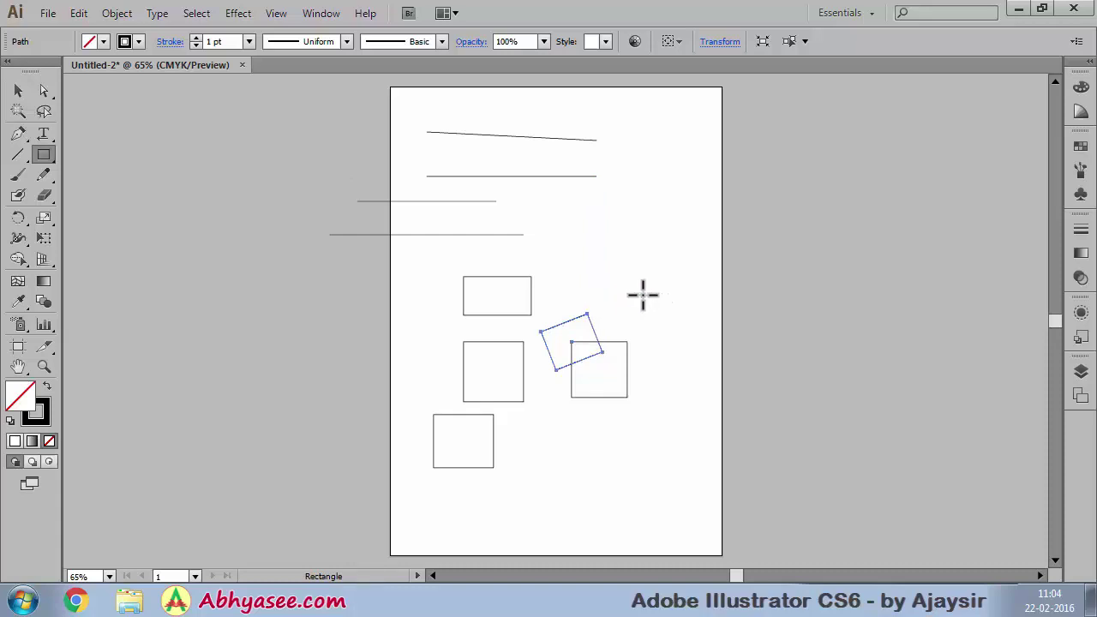
- Draw three slanted lines above the rotated rectangle: one long line falling to the right and two shorter rising ones
click(18, 157)
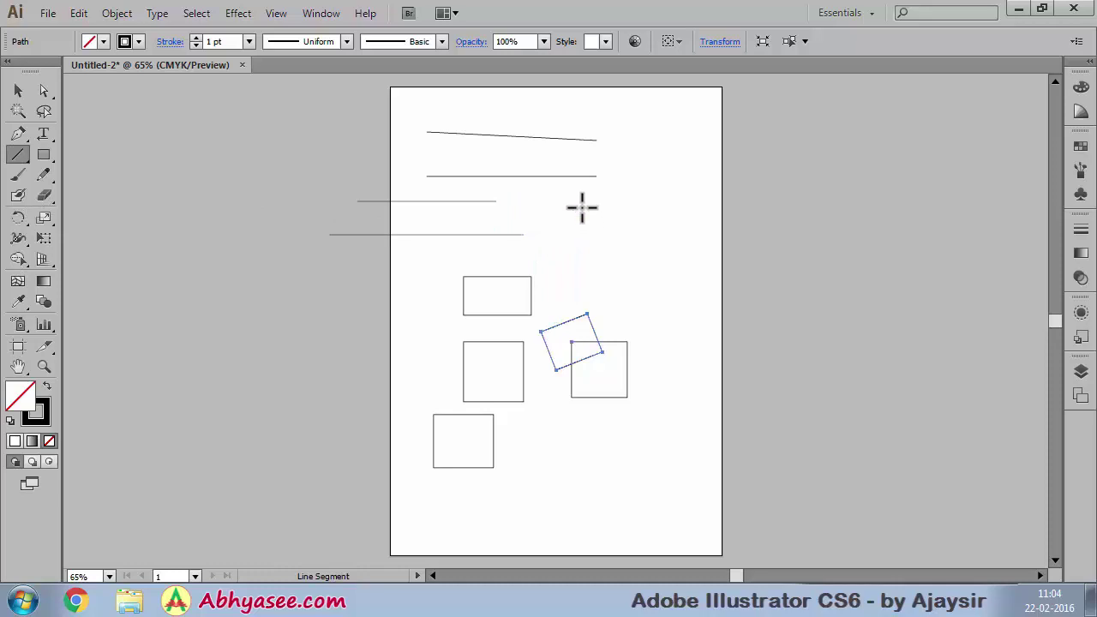
drag(582, 207, 635, 268)
drag(607, 206, 675, 186)
drag(643, 230, 685, 207)
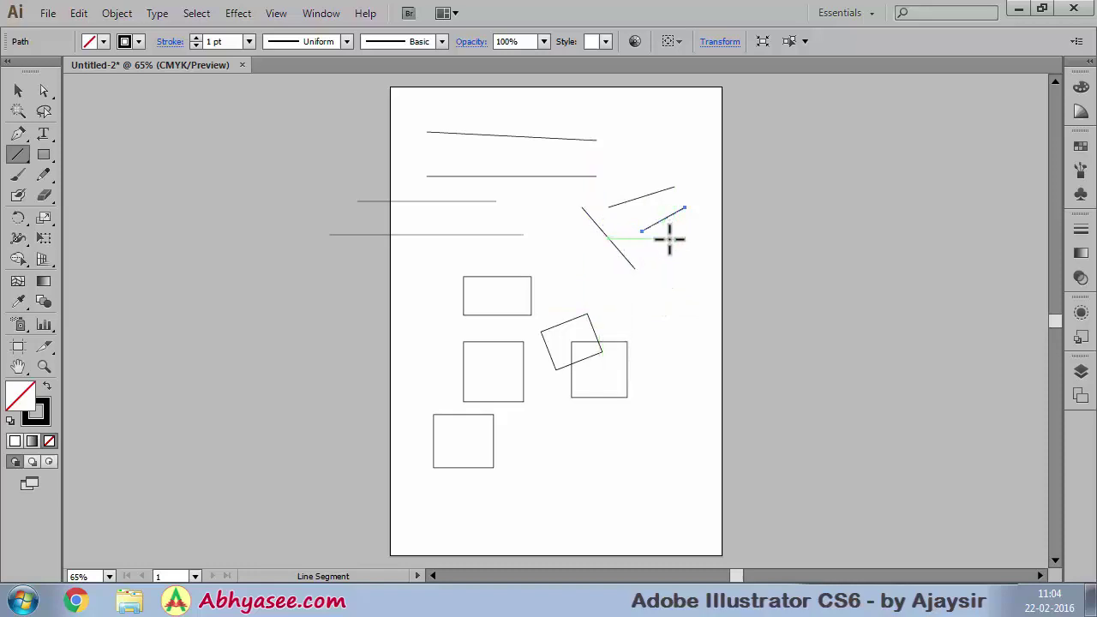
- Rotate the long falling line clockwise to a steeper angle and add two short crossing lines beside it
ctrl+click(625, 257)
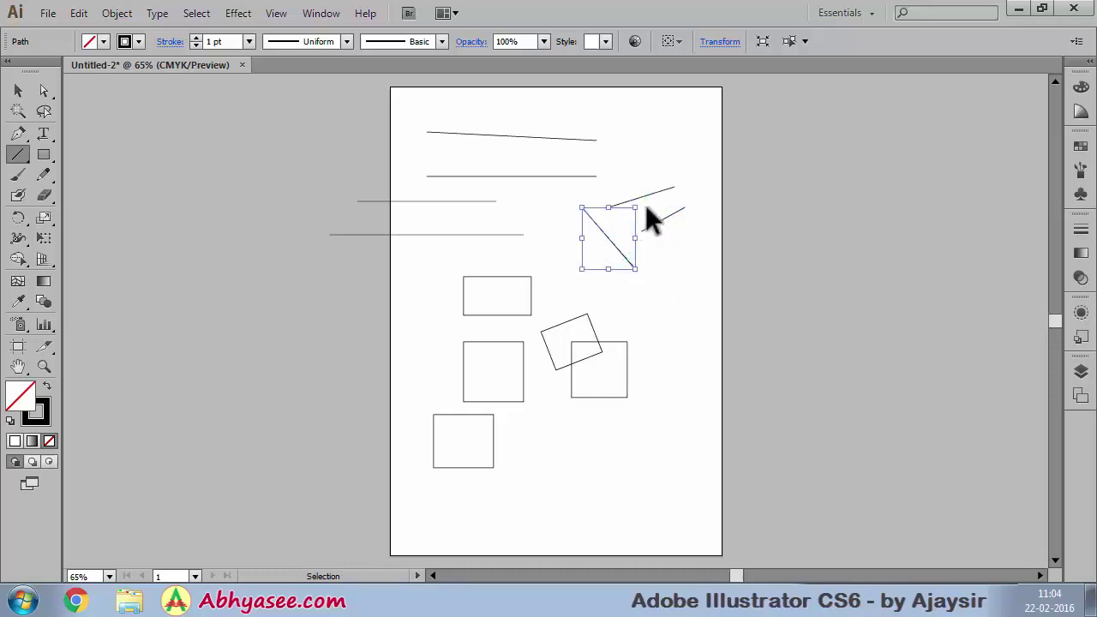
drag(645, 204, 648, 228)
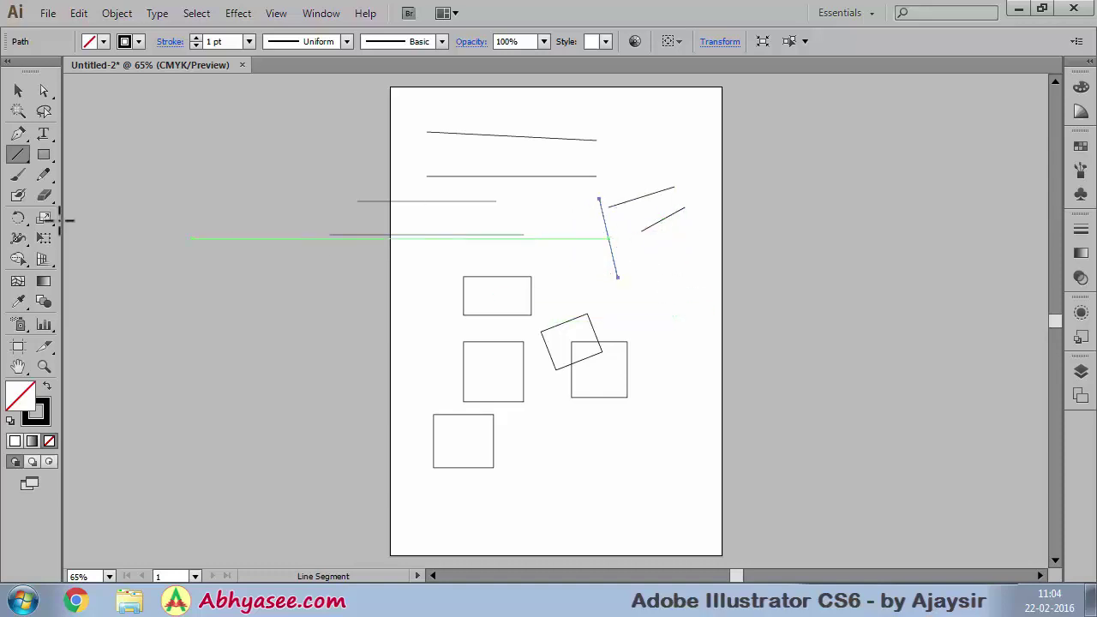
mouse_move(628, 250)
mouse_down()
mouse_move(675, 239)
mouse_move(658, 273)
mouse_up()
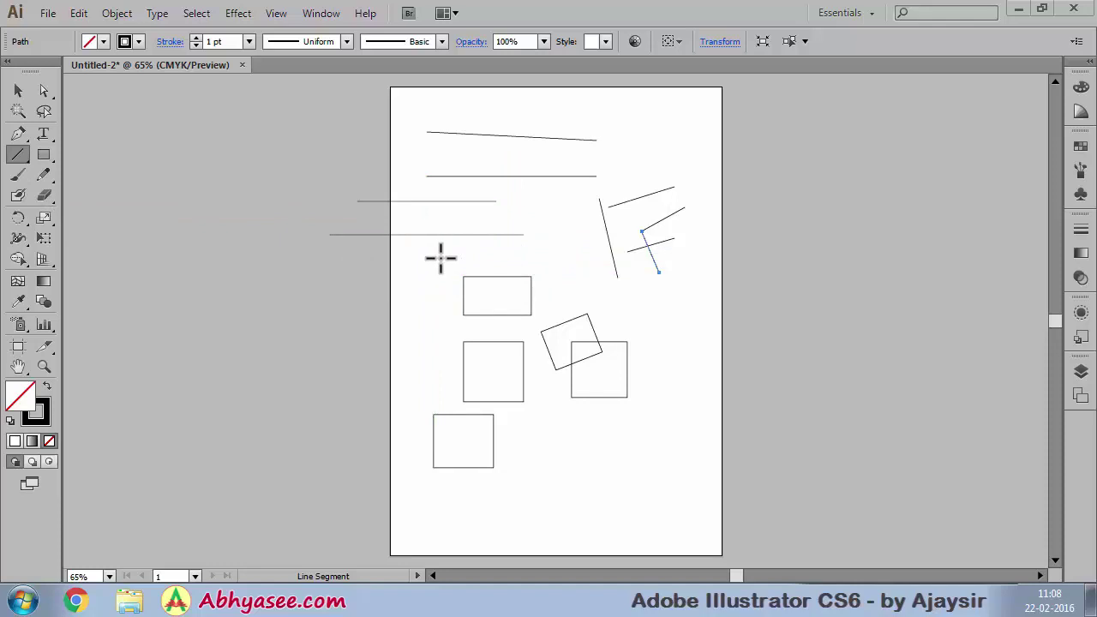
- Create a line in the page's lower area through the Line Segment options, with length 28.33 mm and angle 293.13°
click(19, 158)
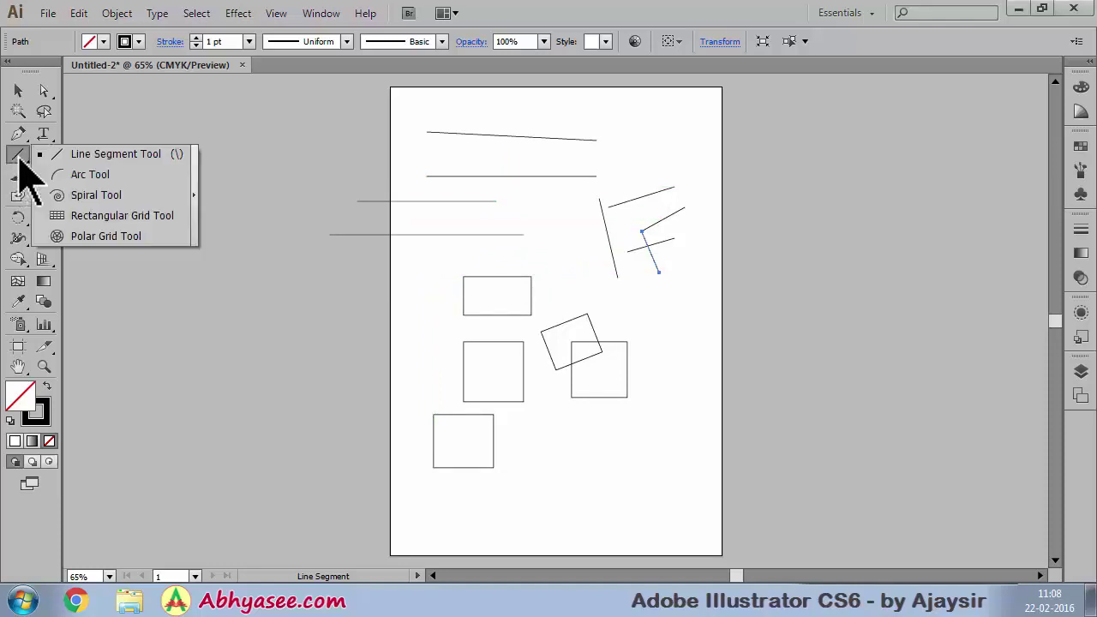
drag(426, 176, 573, 176)
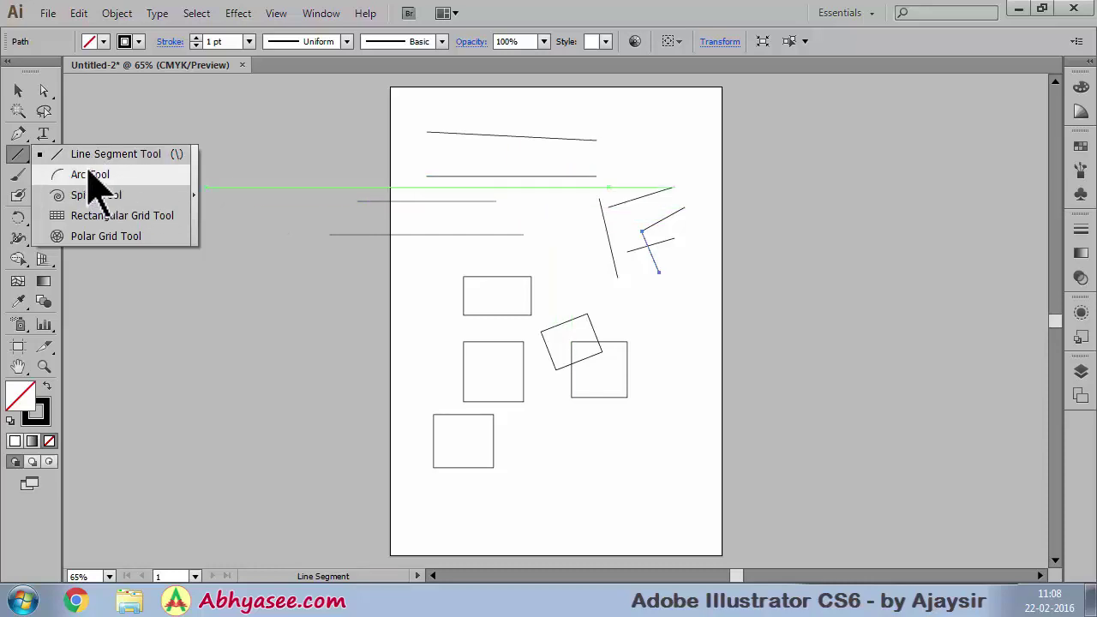
click(75, 154)
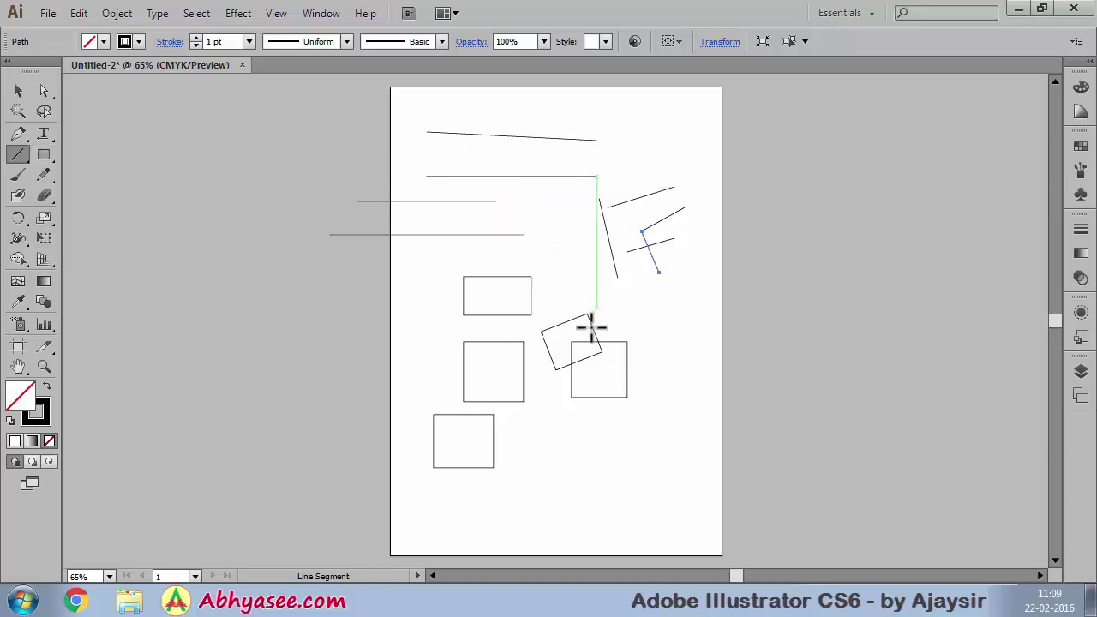
click(580, 449)
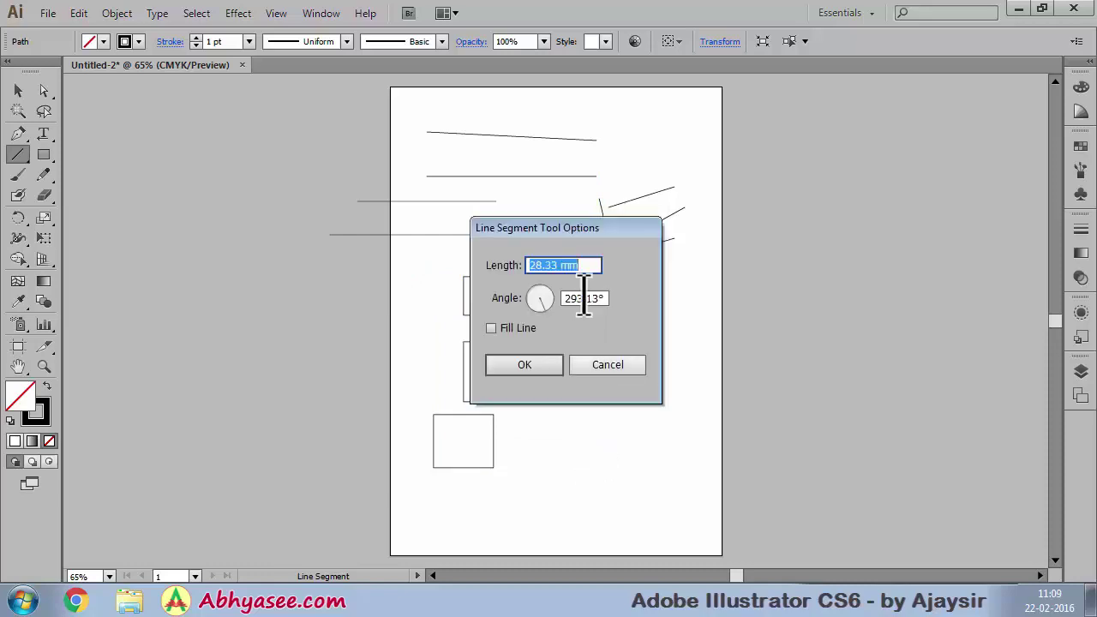
drag(559, 227, 413, 207)
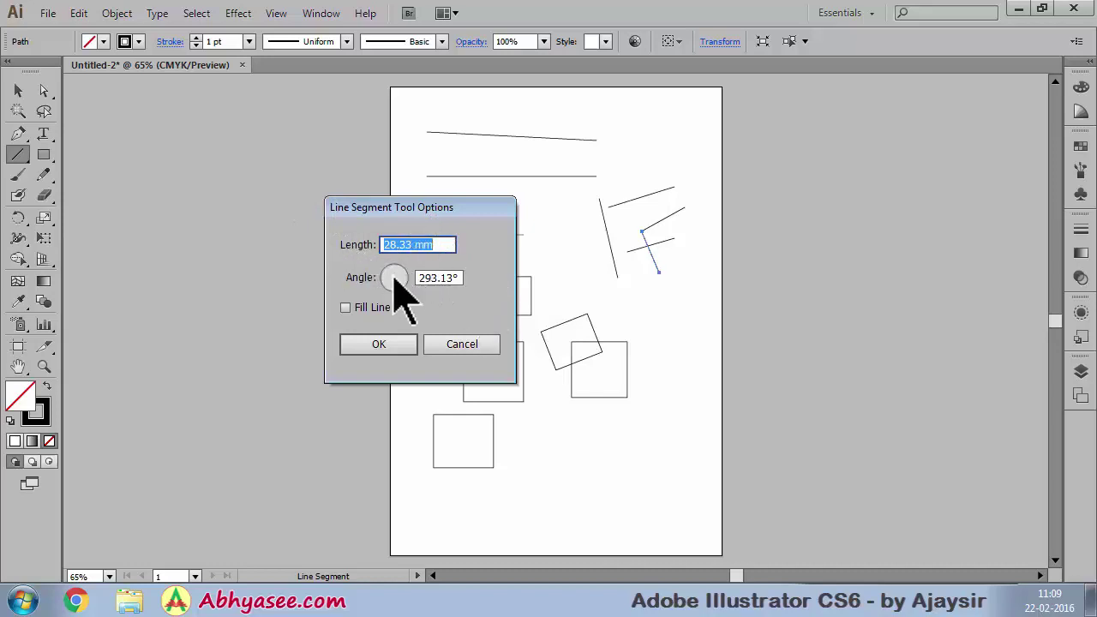
click(382, 353)
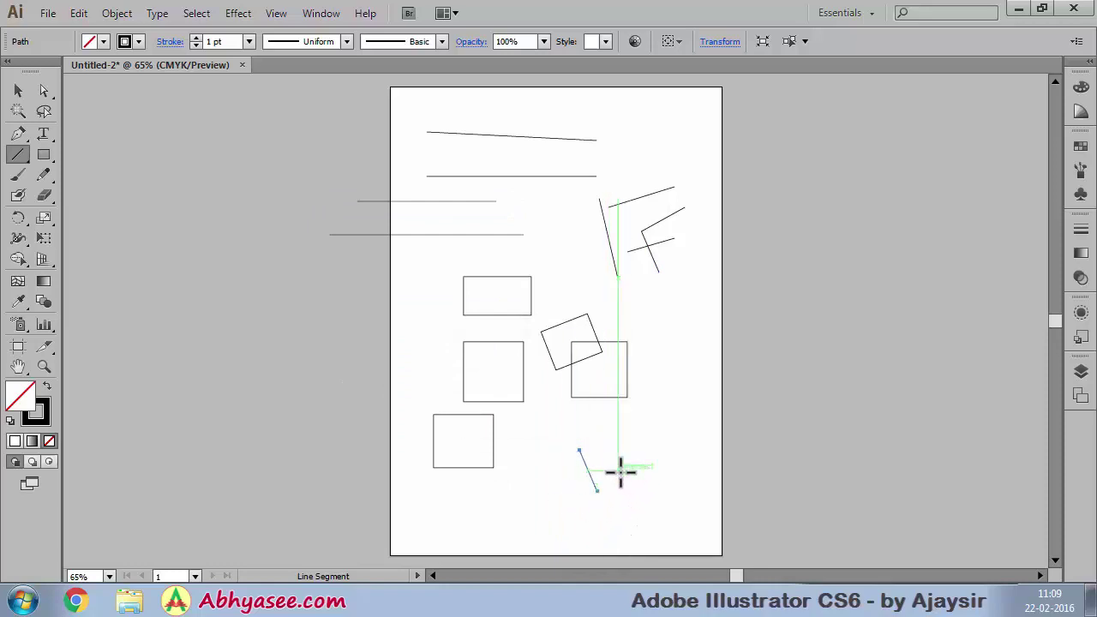
- Draw an open arc about 24 mm wide and 27 mm high near the page's upper-right corner with the Arc tool
drag(18, 154, 86, 182)
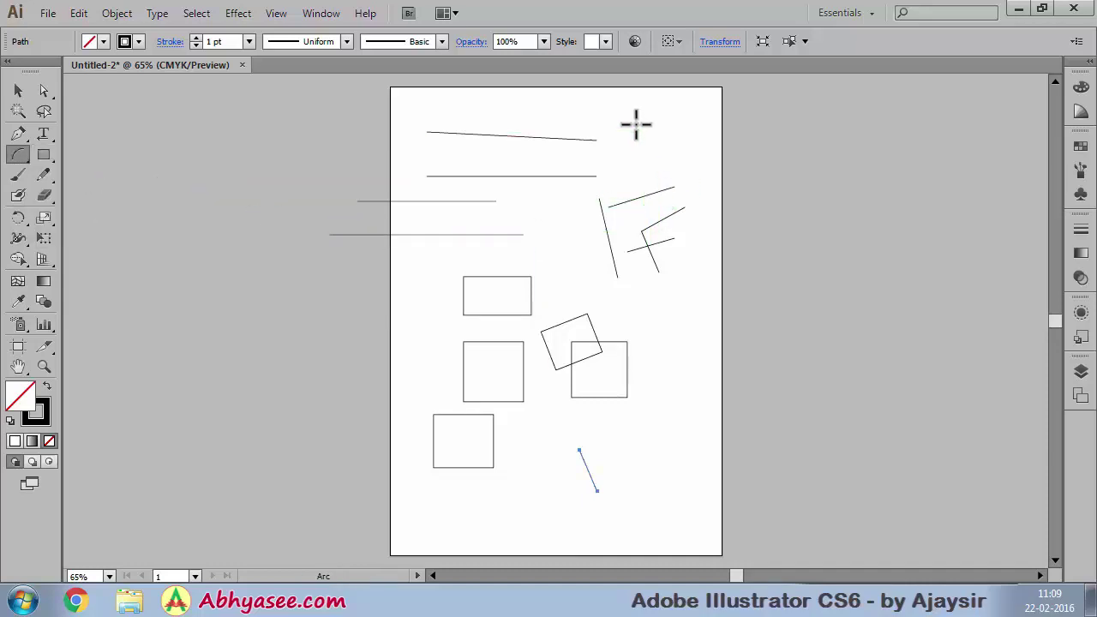
drag(636, 124, 674, 165)
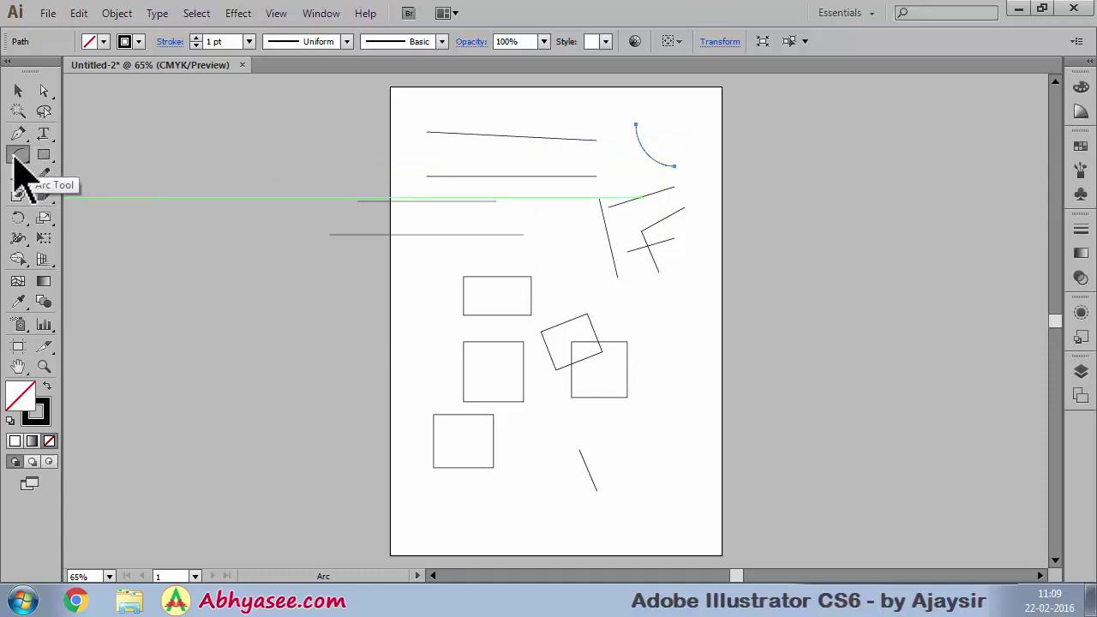
- Create an open arc beyond the page's left edge through the Arc Segment options: 24.42 mm by 26.59 mm, based along the X Axis, slope 50
click(301, 286)
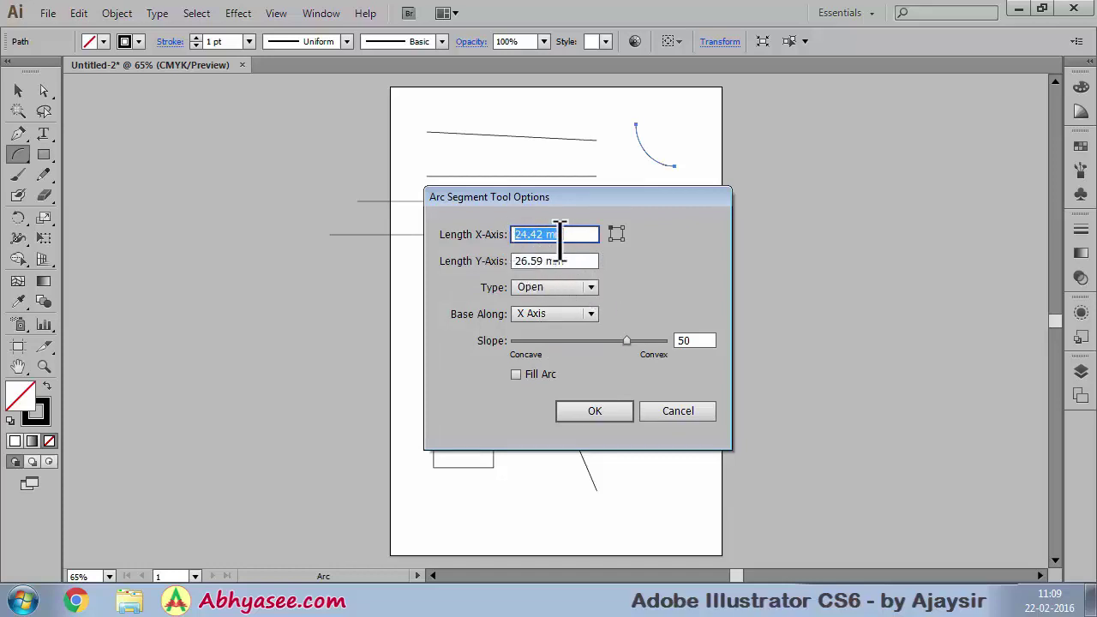
click(591, 287)
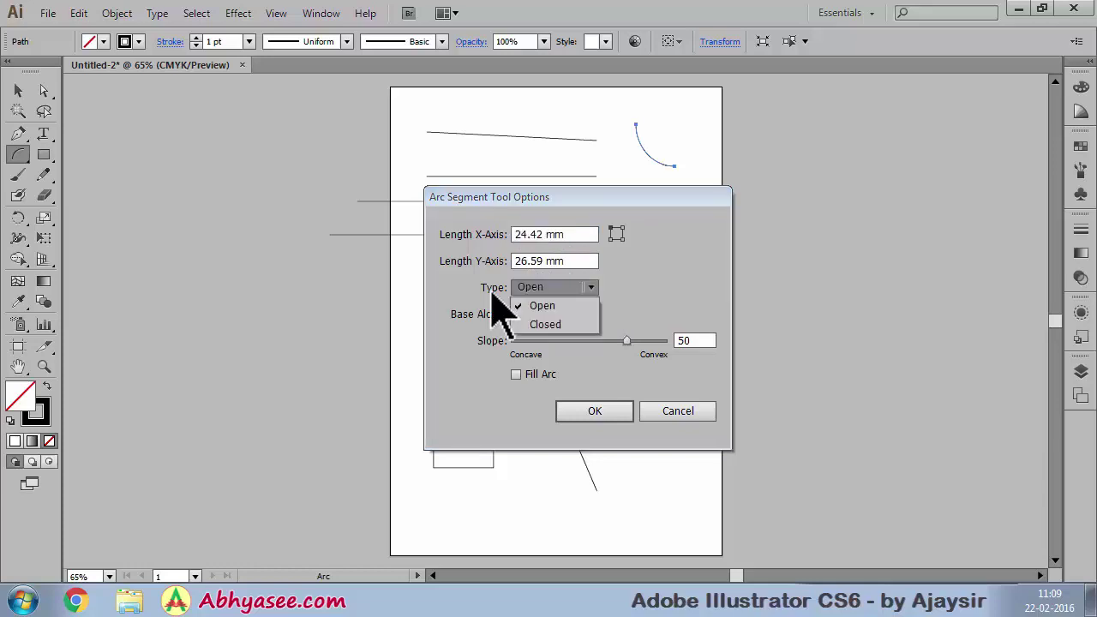
drag(635, 134, 676, 165)
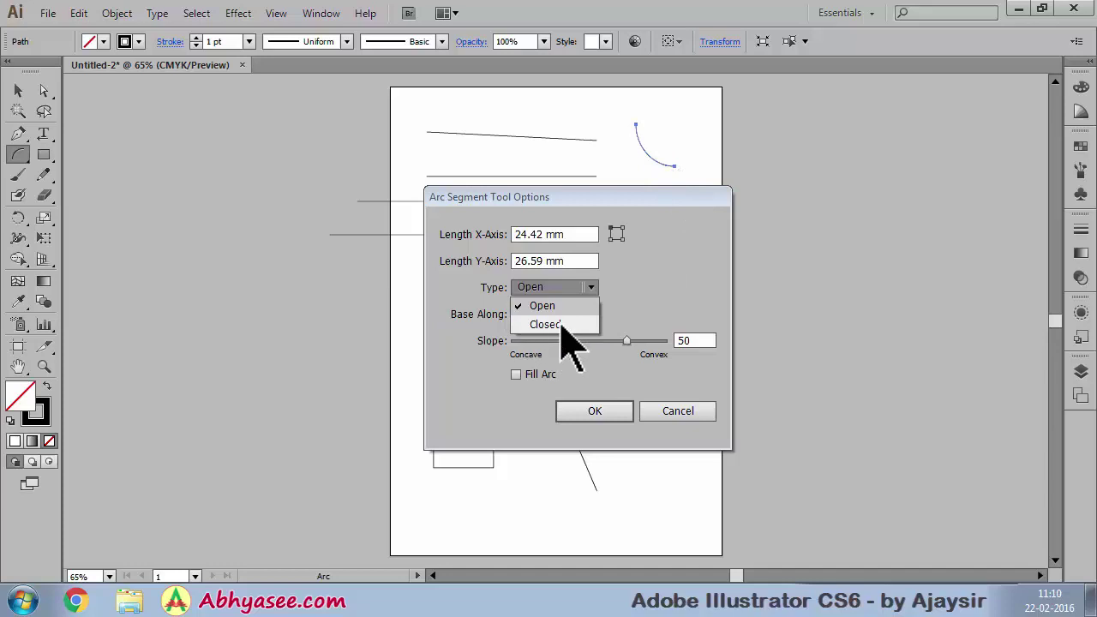
click(667, 309)
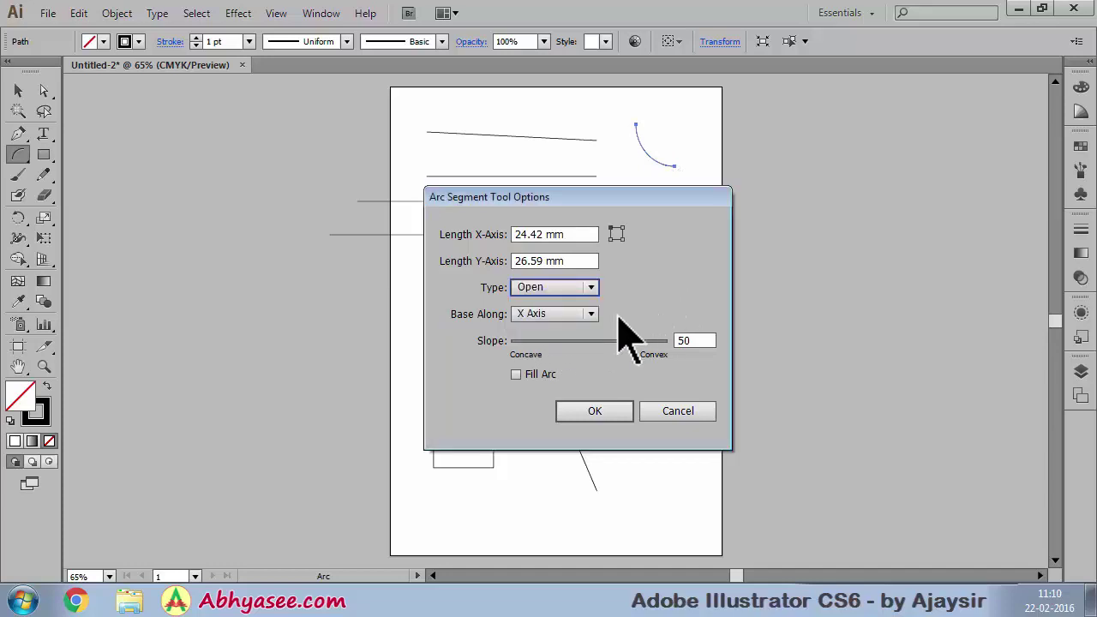
click(591, 412)
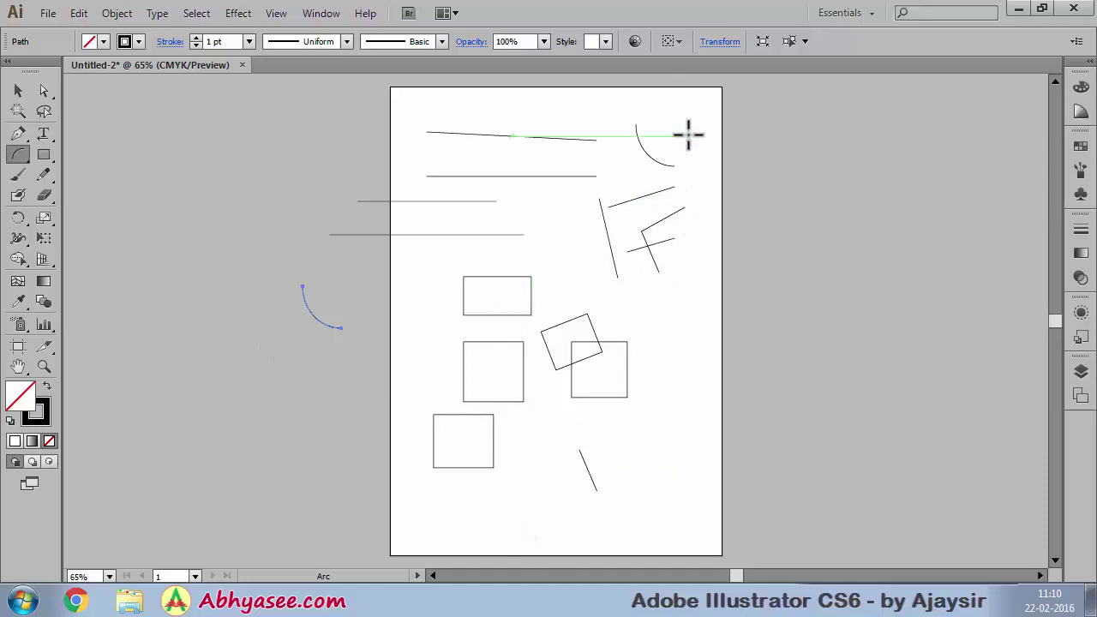
- Delete all the lines, rectangles and arcs on and beside the page
key(v)
drag(706, 104, 275, 522)
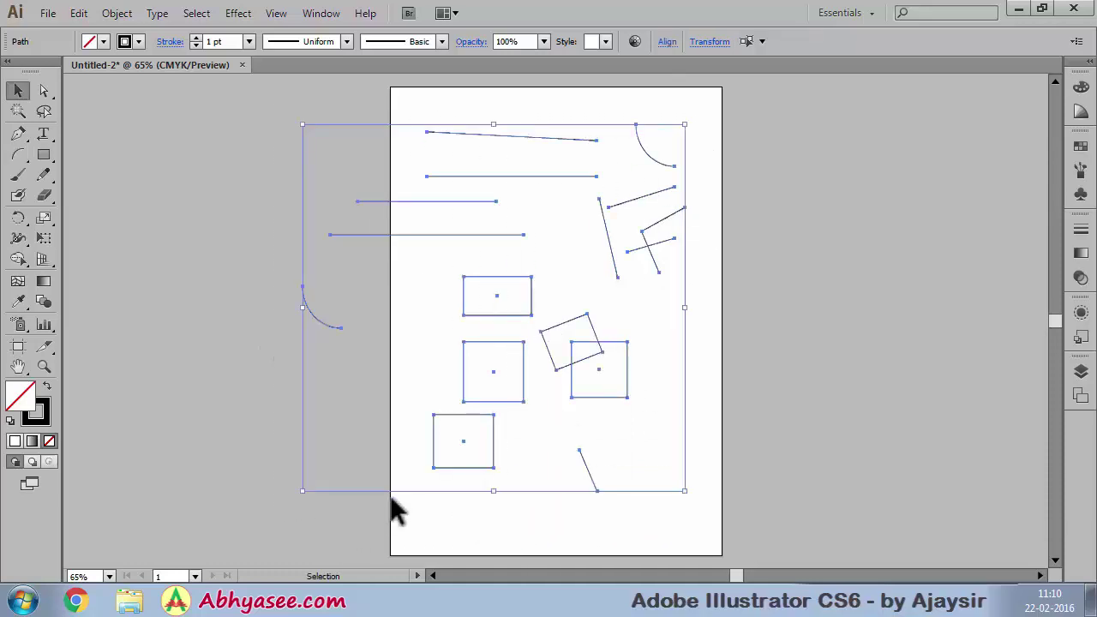
key(Delete)
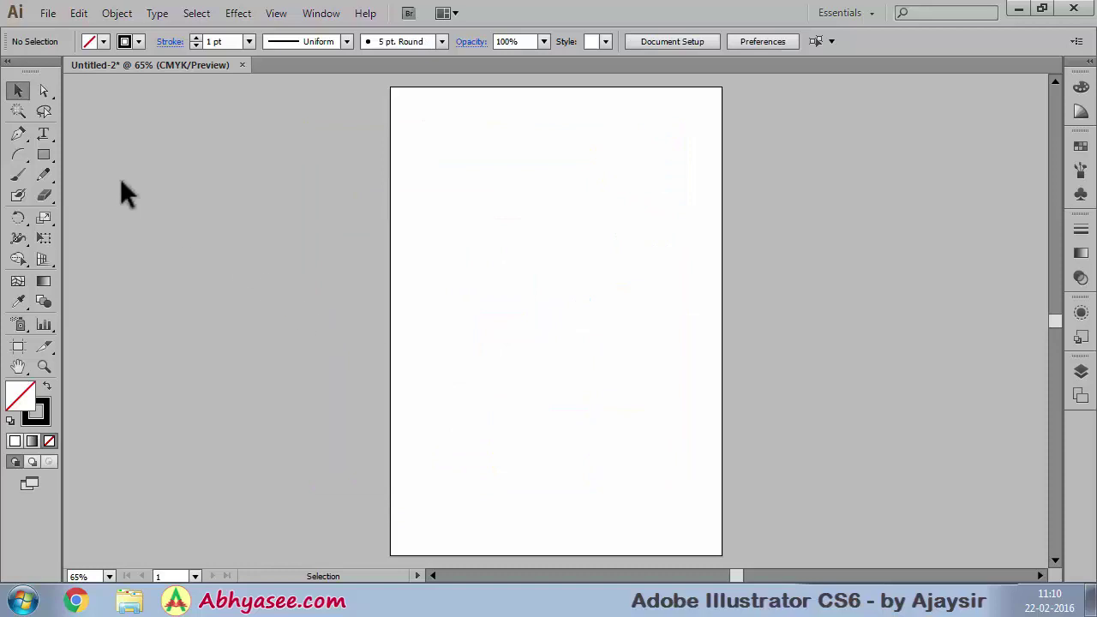
- Draw a spiral near the page's upper-left corner and create another beside it with radius 29.7516 mm, 80% decay, 15 segments and the opposite winding style
drag(22, 156, 97, 202)
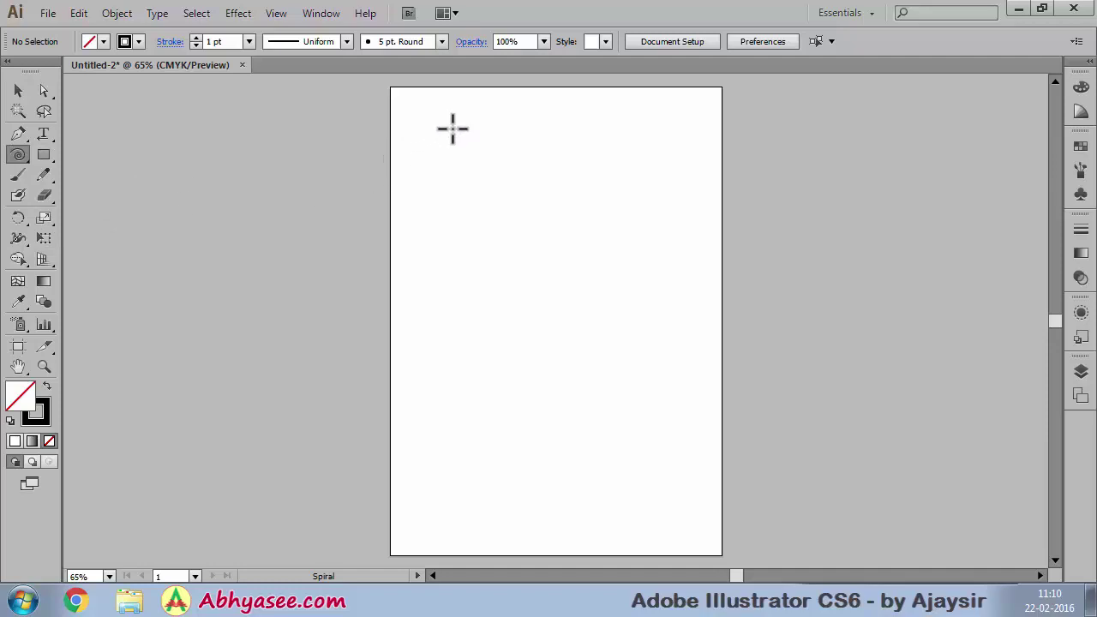
drag(445, 129, 489, 159)
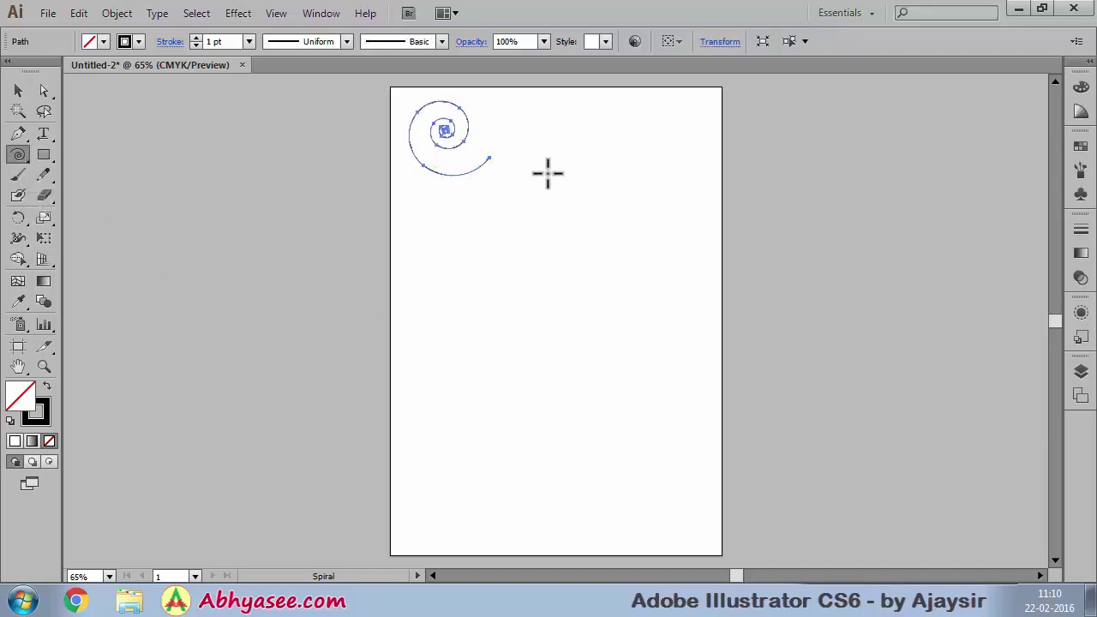
click(580, 168)
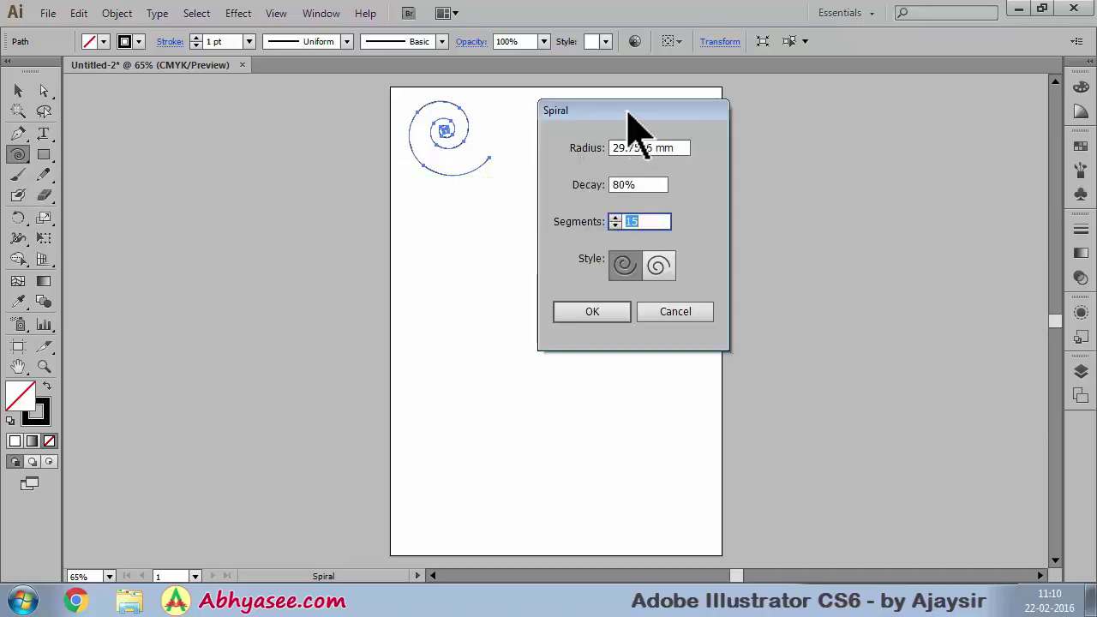
drag(625, 110, 603, 114)
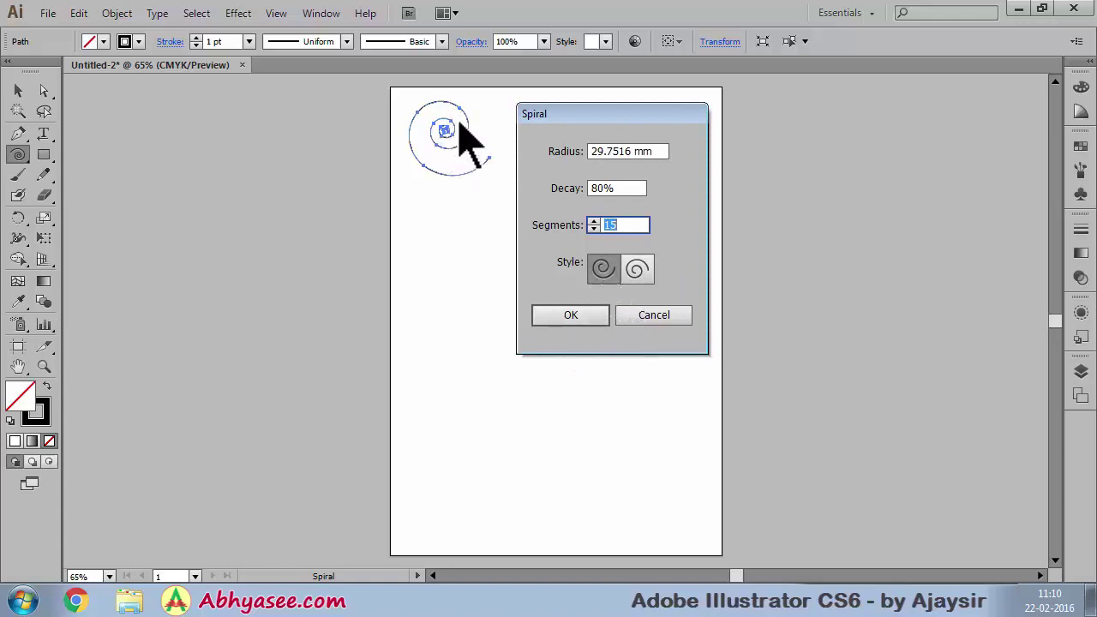
click(639, 271)
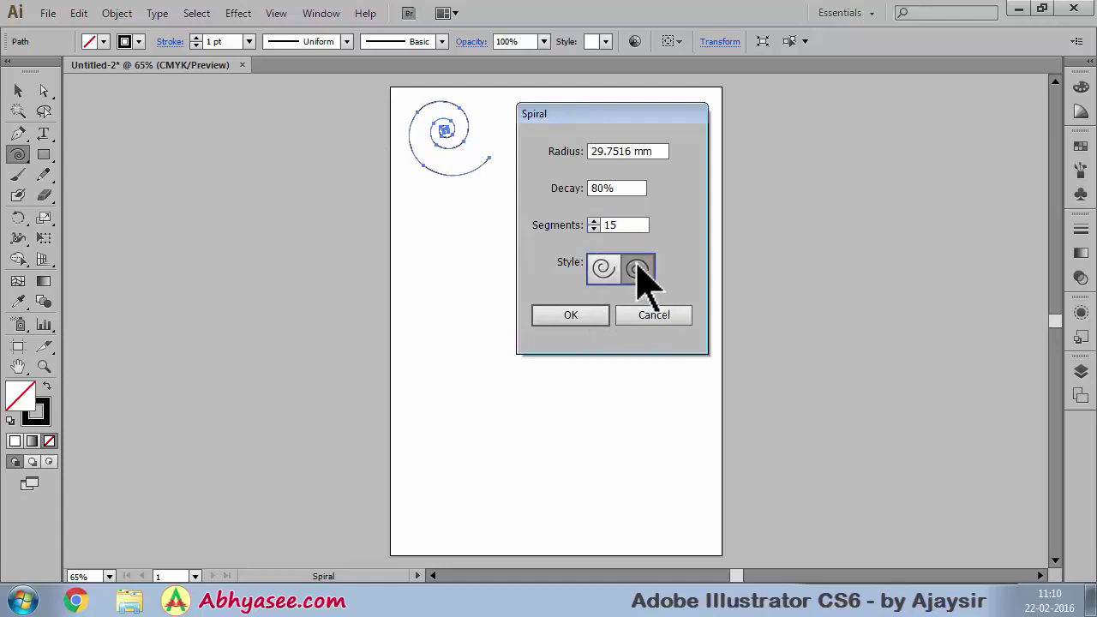
click(566, 316)
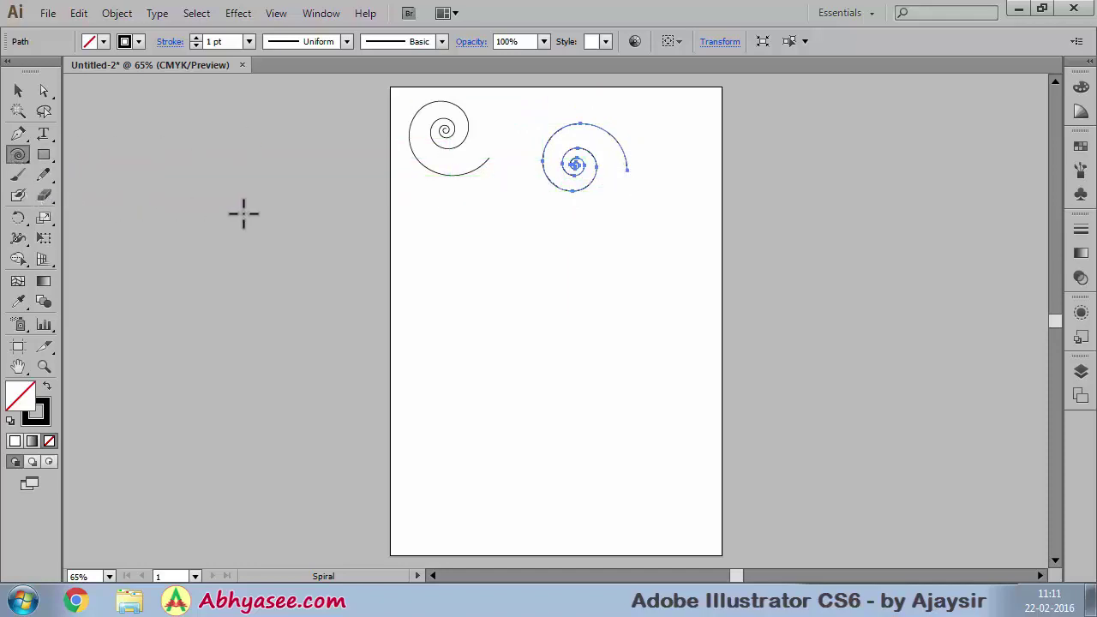
- Draw a slightly smaller spiral directly below the first one with the Spiral tool and deselect it
click(444, 222)
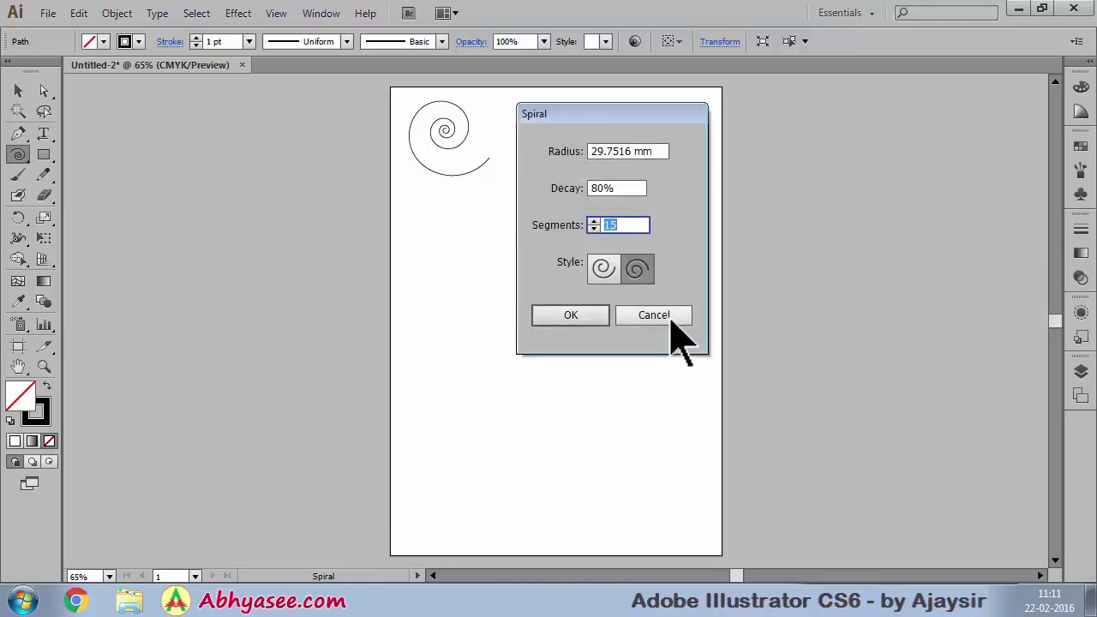
key(Return)
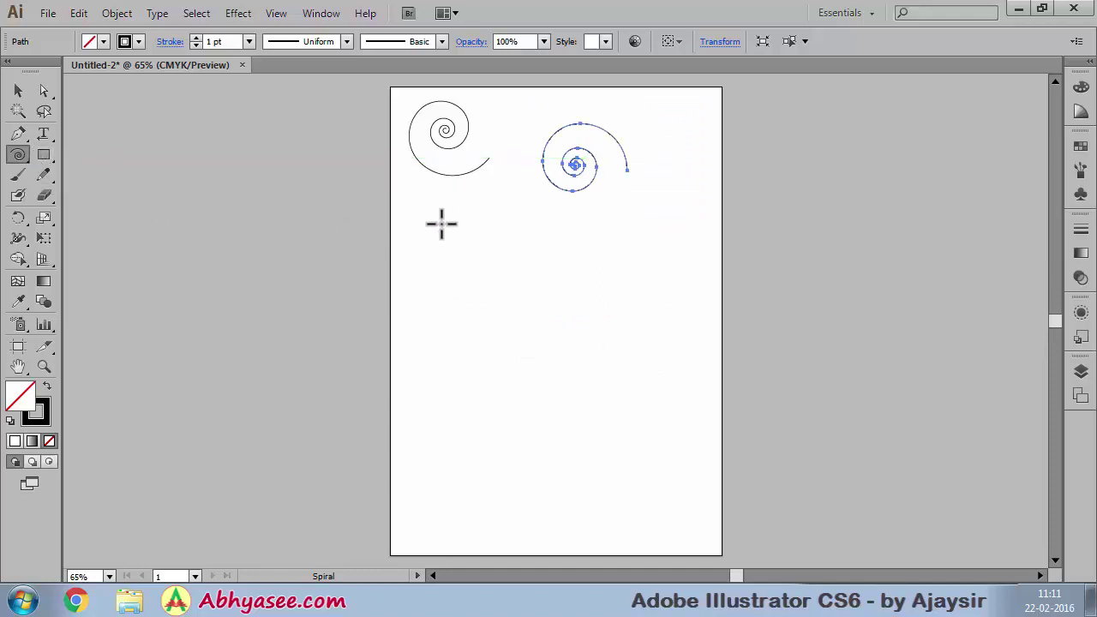
drag(449, 218, 485, 243)
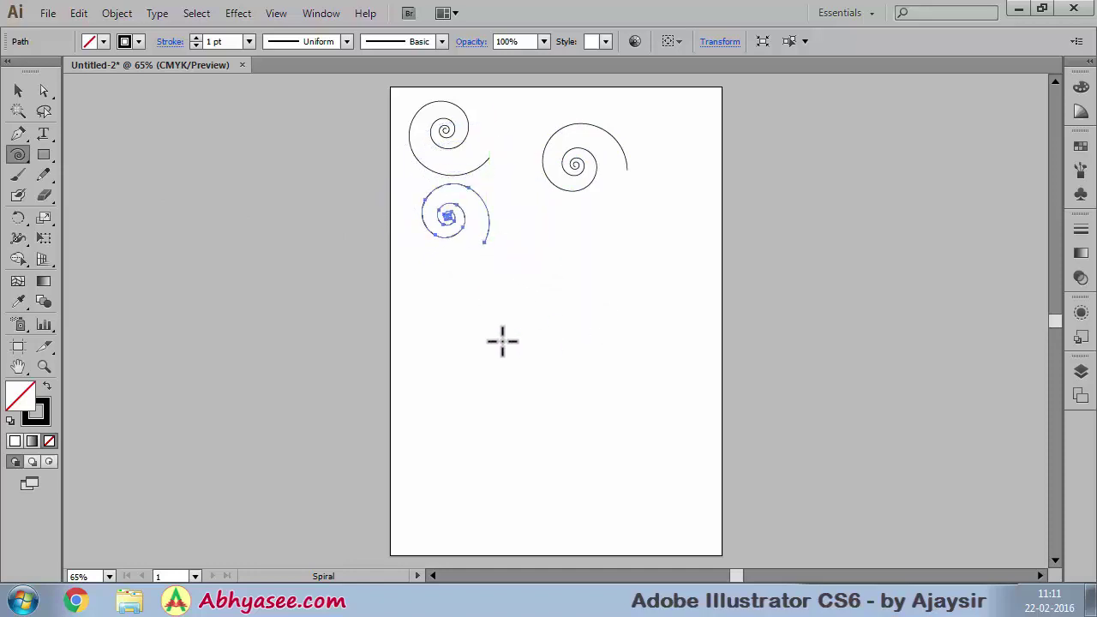
click(18, 91)
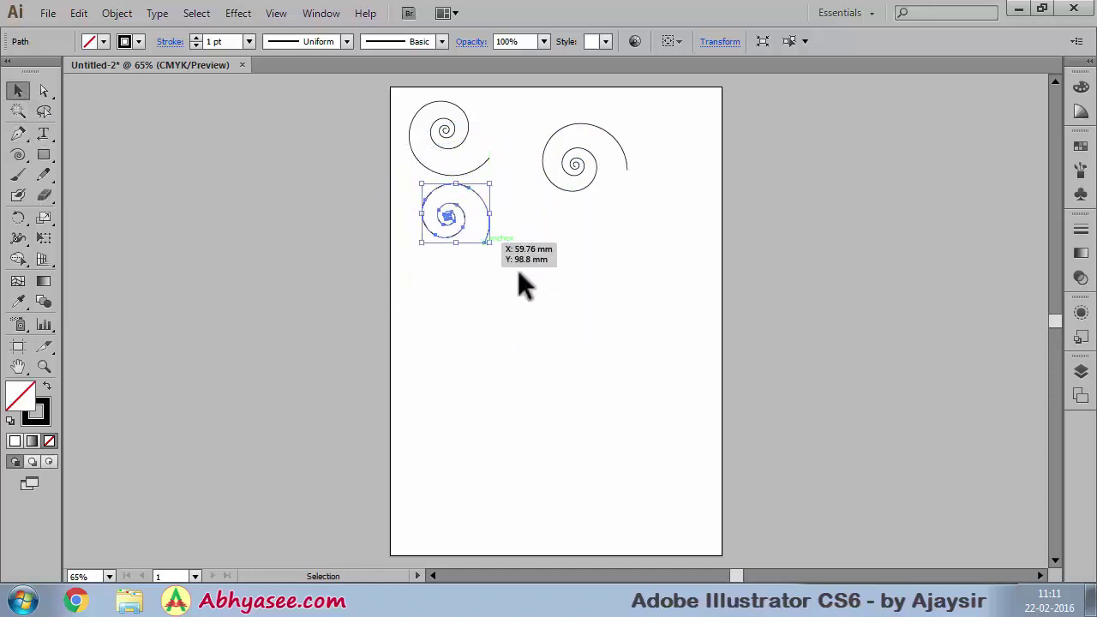
click(511, 298)
click(18, 155)
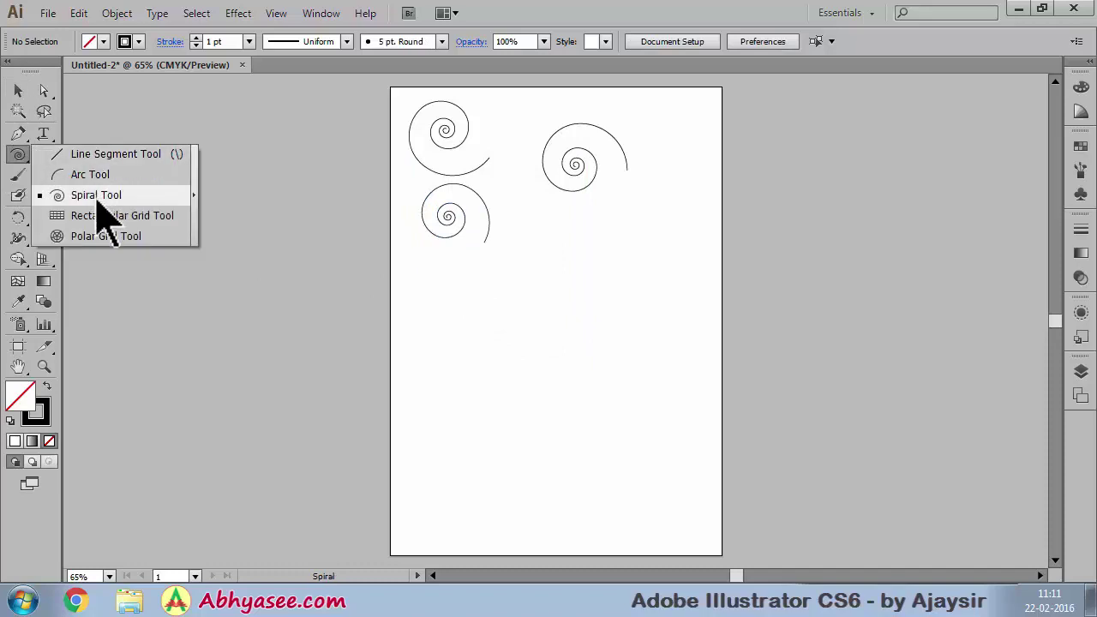
click(19, 157)
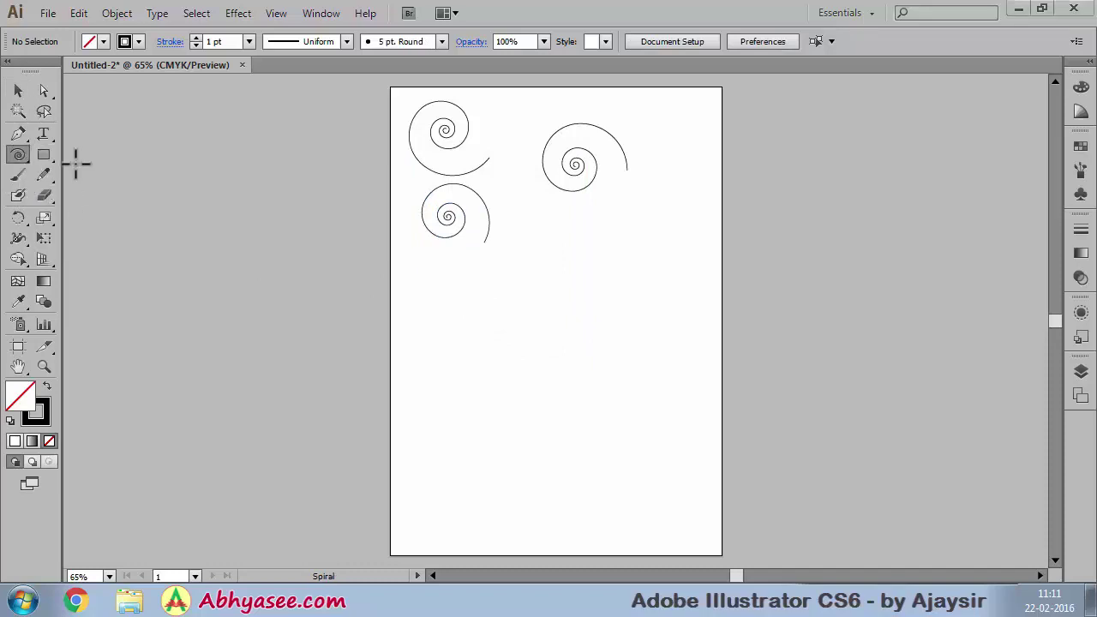
- Draw a small rectangle below the spirals and enlarge it from its upper-right corner to about twice its width and height
click(47, 157)
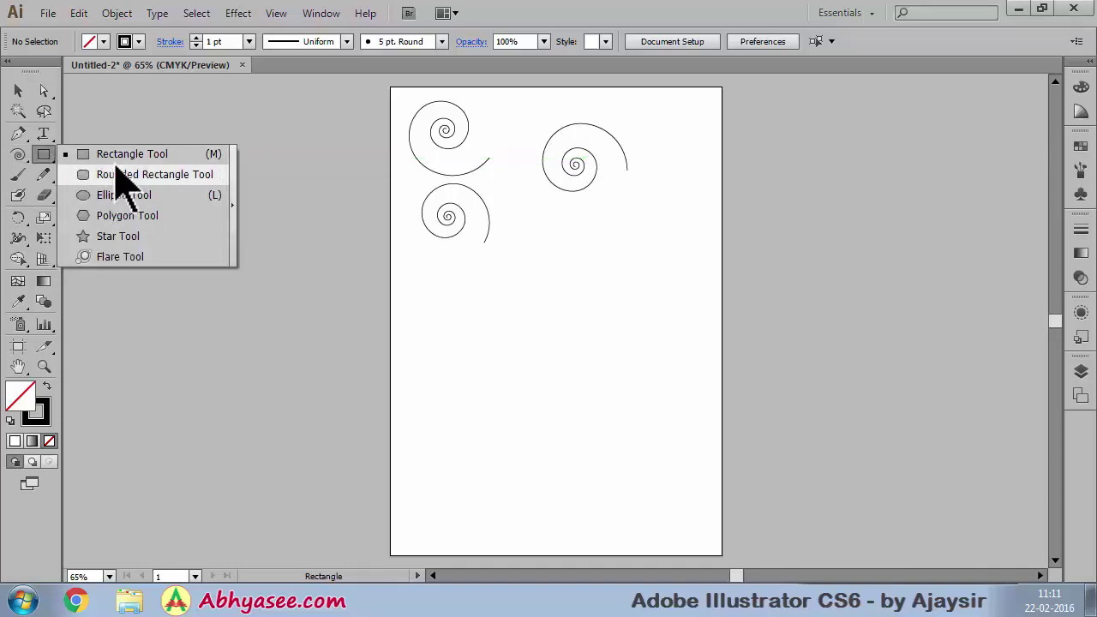
click(108, 155)
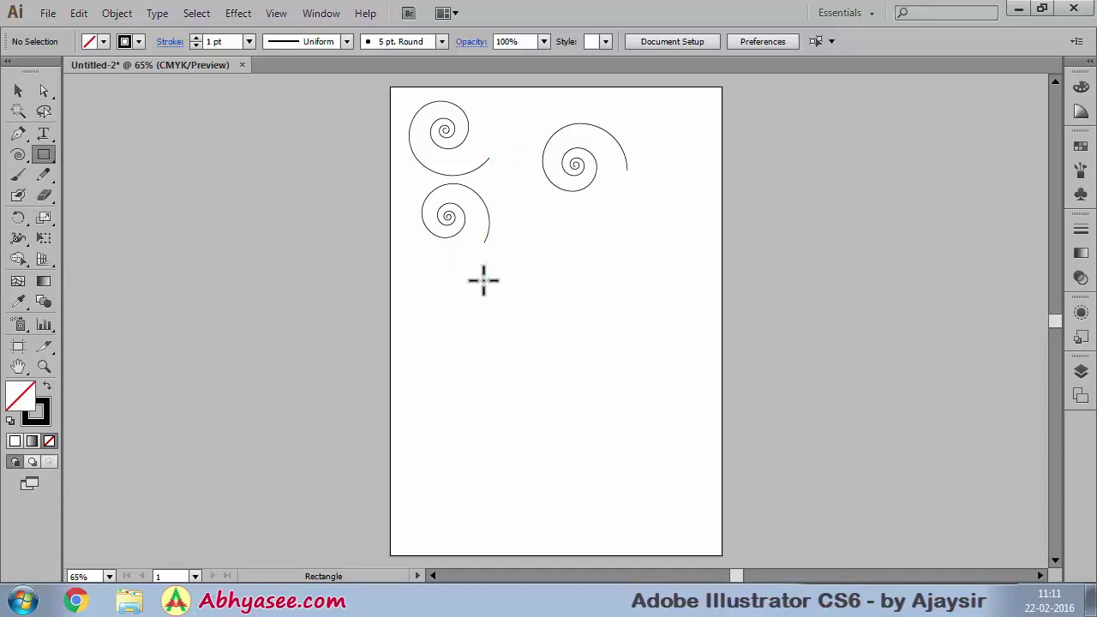
drag(484, 281, 532, 310)
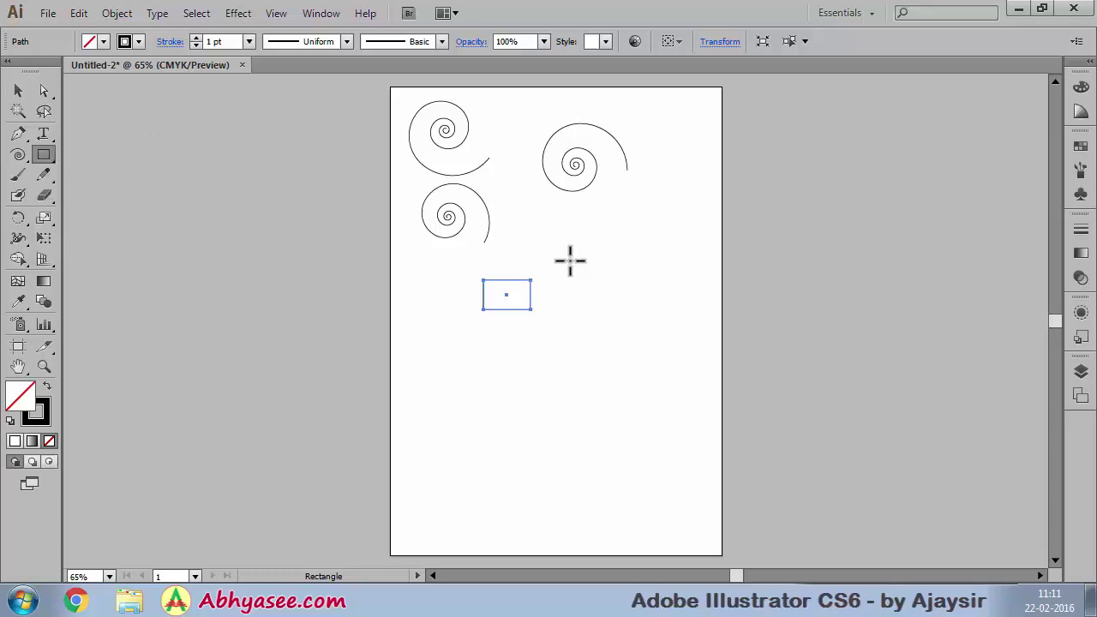
key(ctrl)
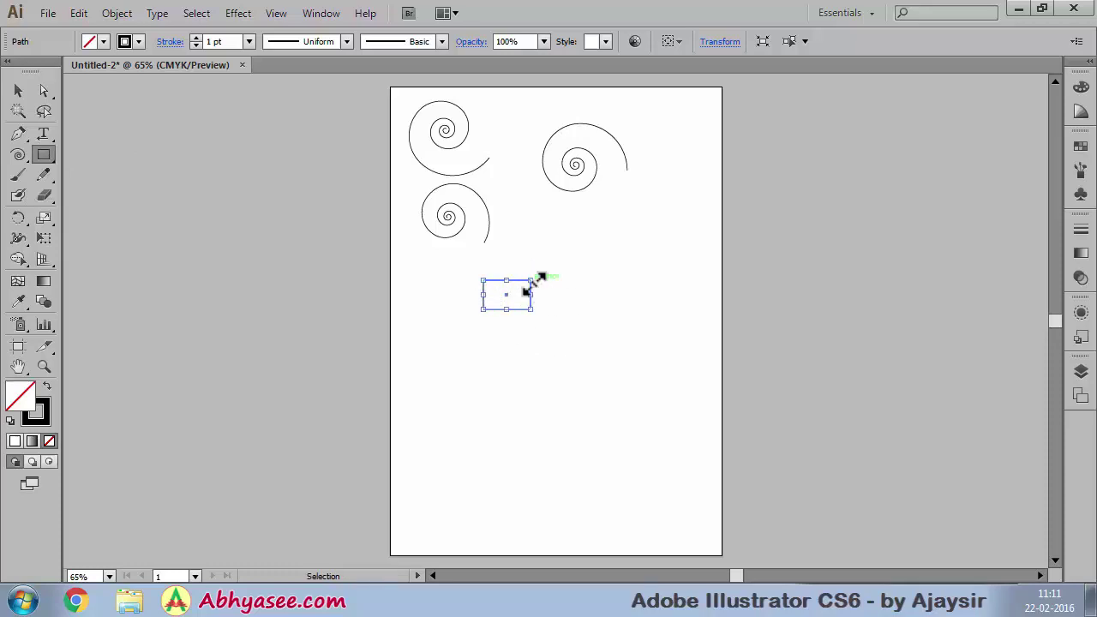
drag(532, 281, 569, 249)
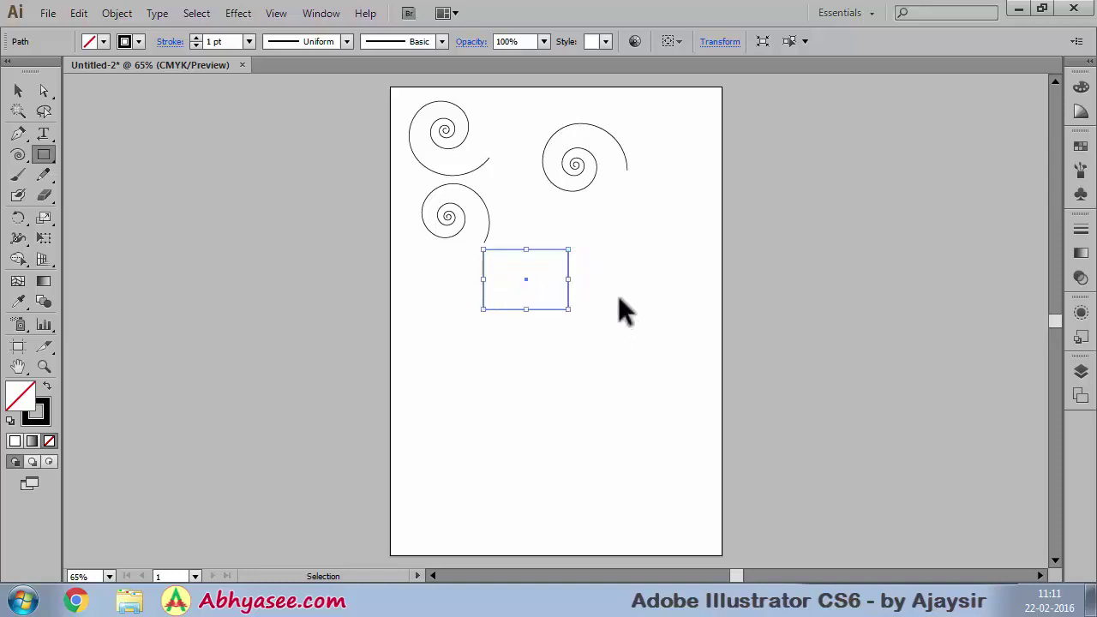